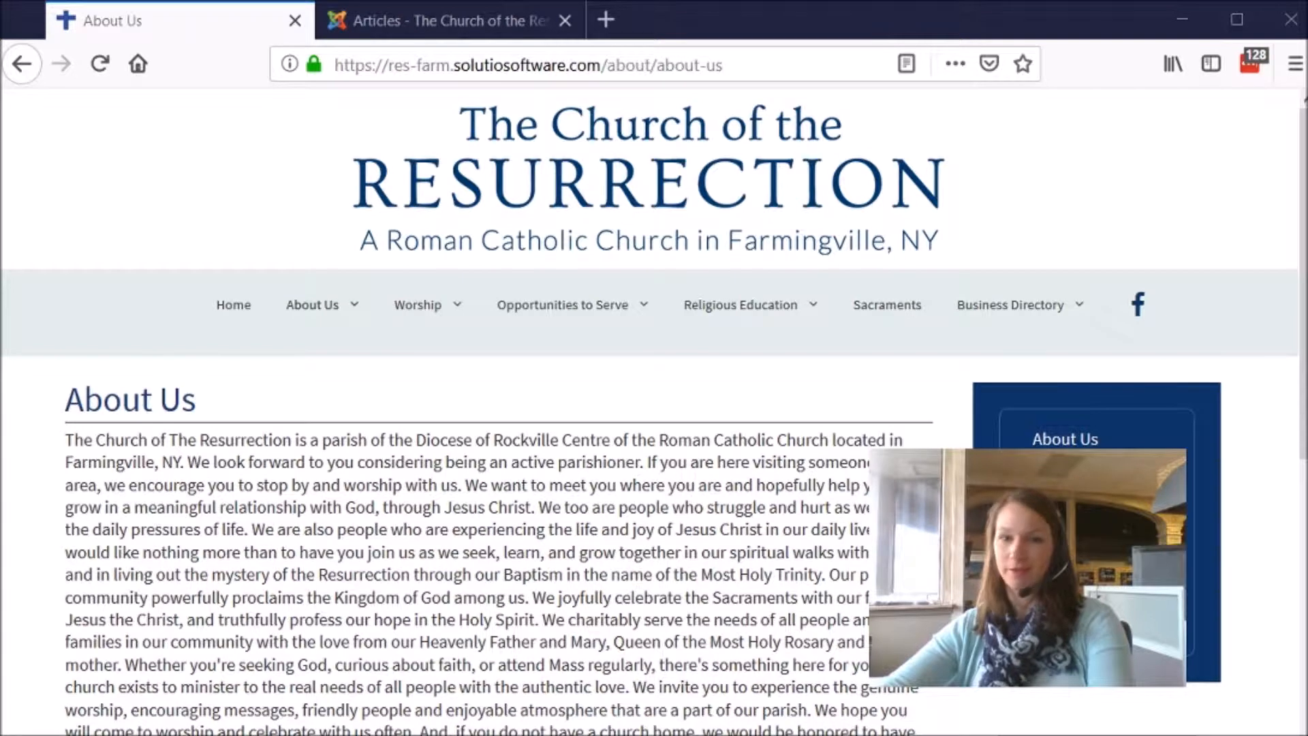
Search the site's administrator articles for "about" and open the About Us article for editing.
mouse_move(740, 305)
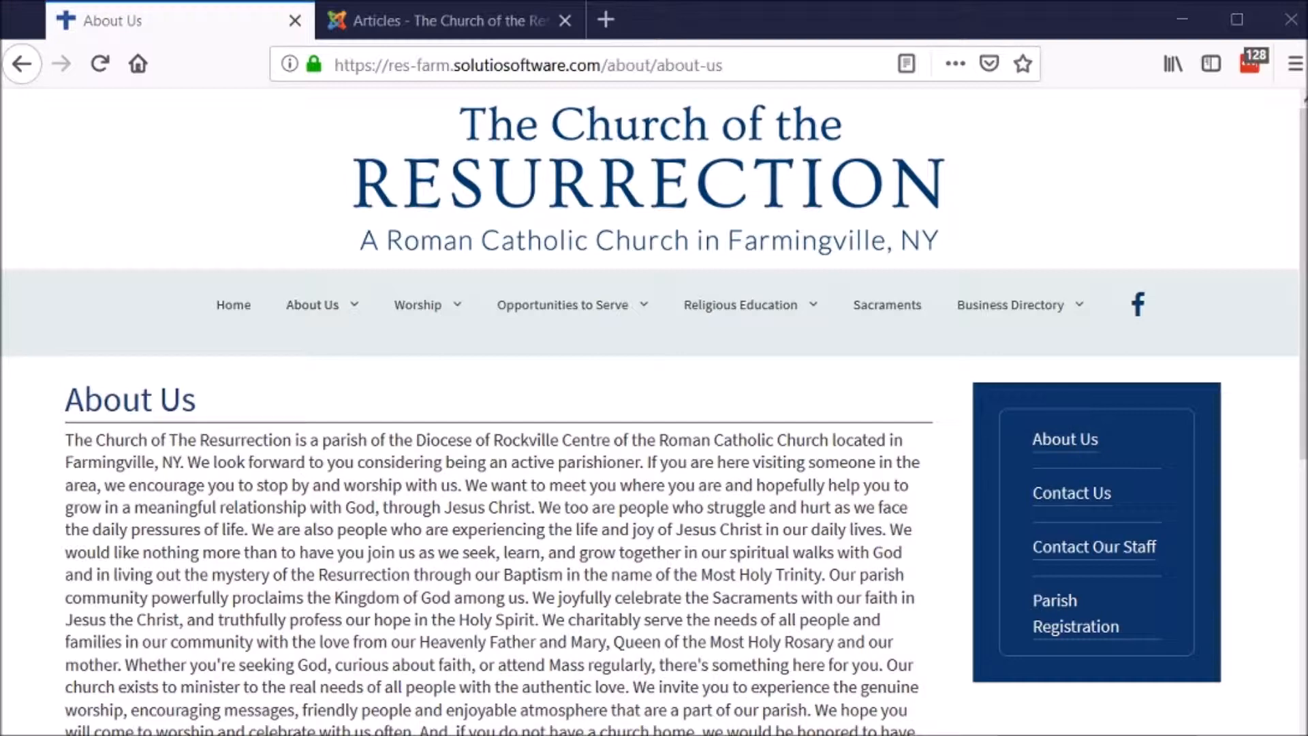
scroll(654, 409, down, 4)
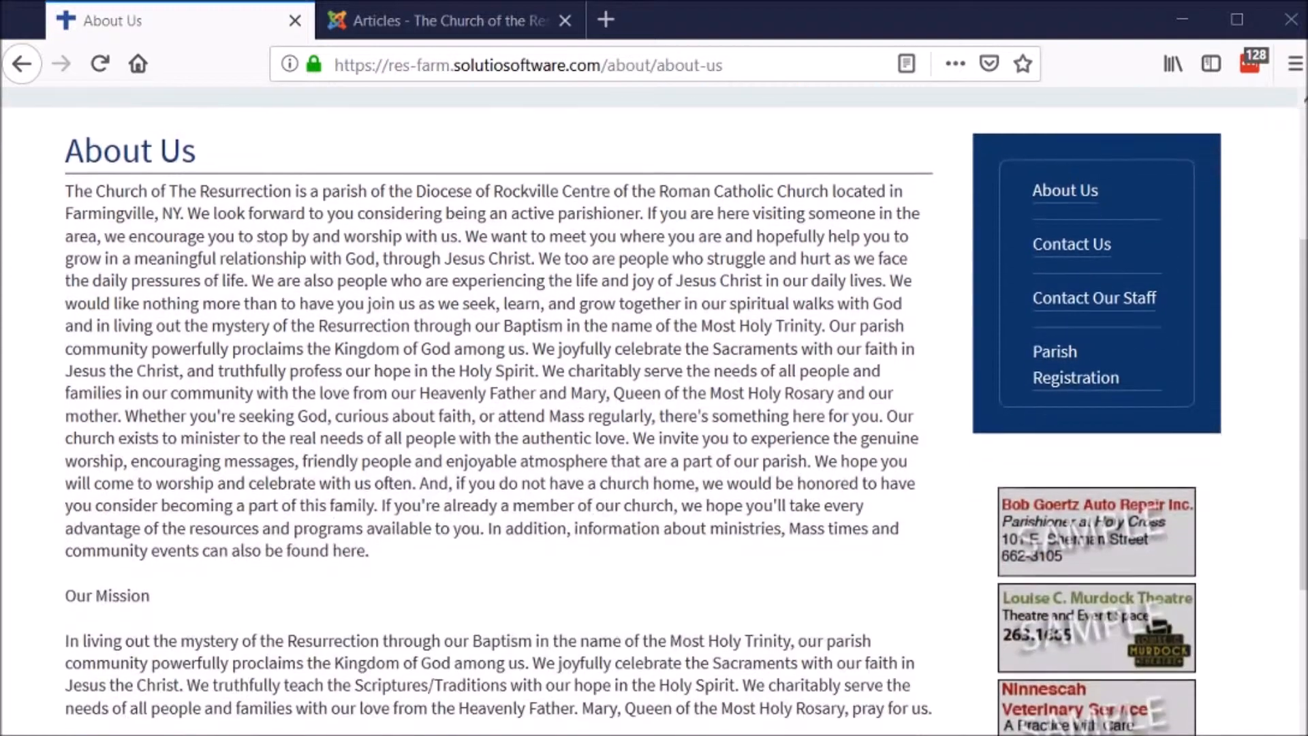
scroll(654, 408, up, 4)
click(439, 22)
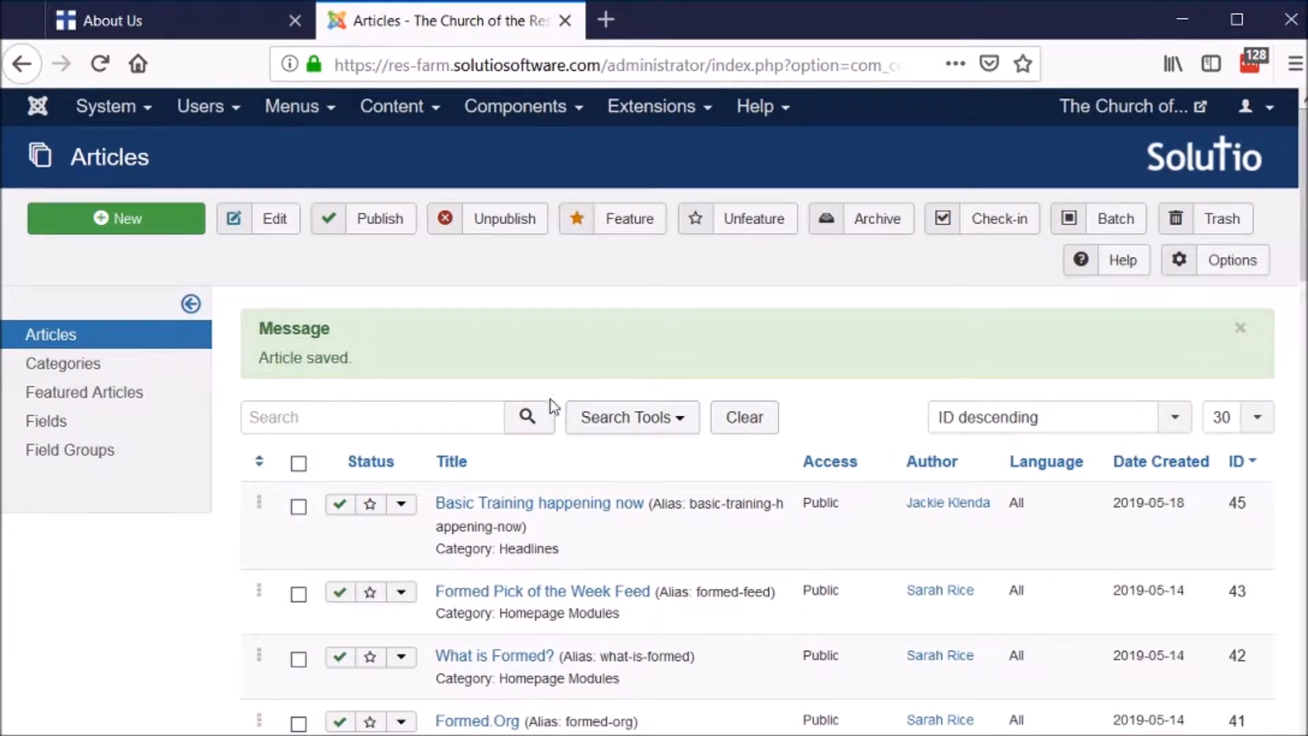
click(474, 419)
text(about)
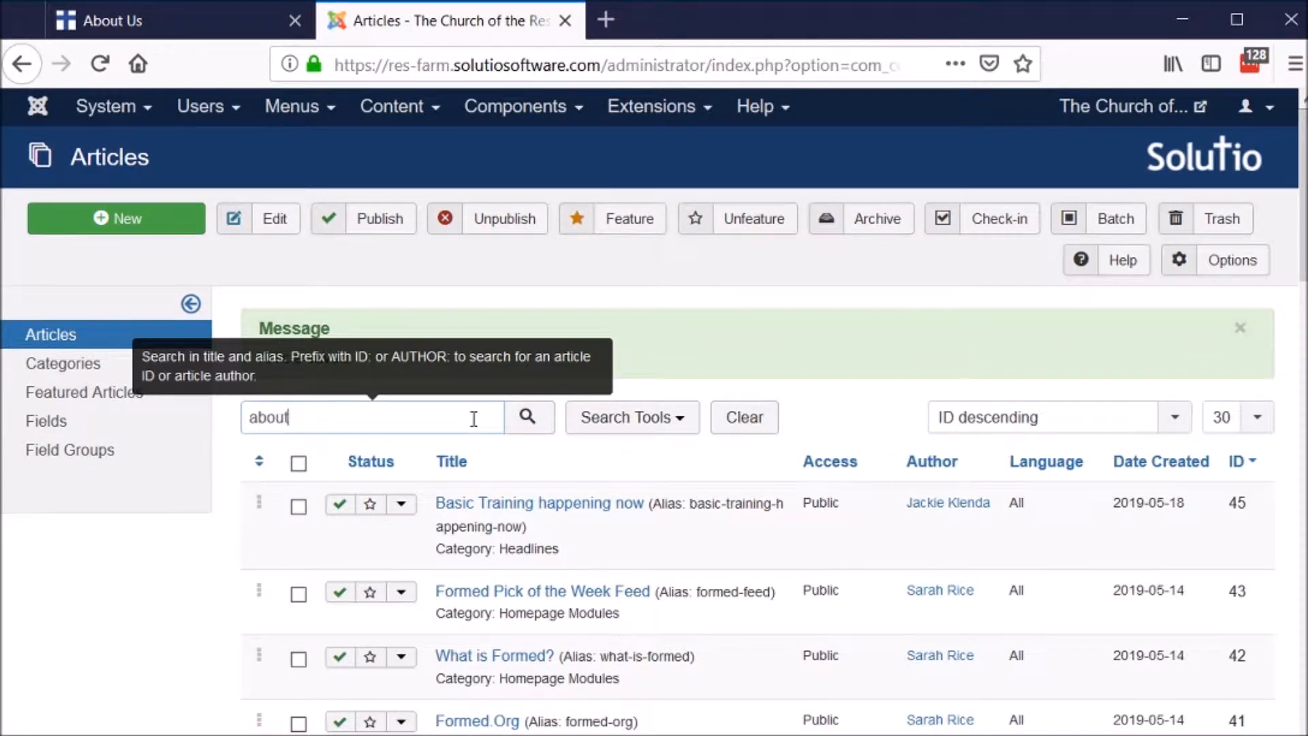
key(Return)
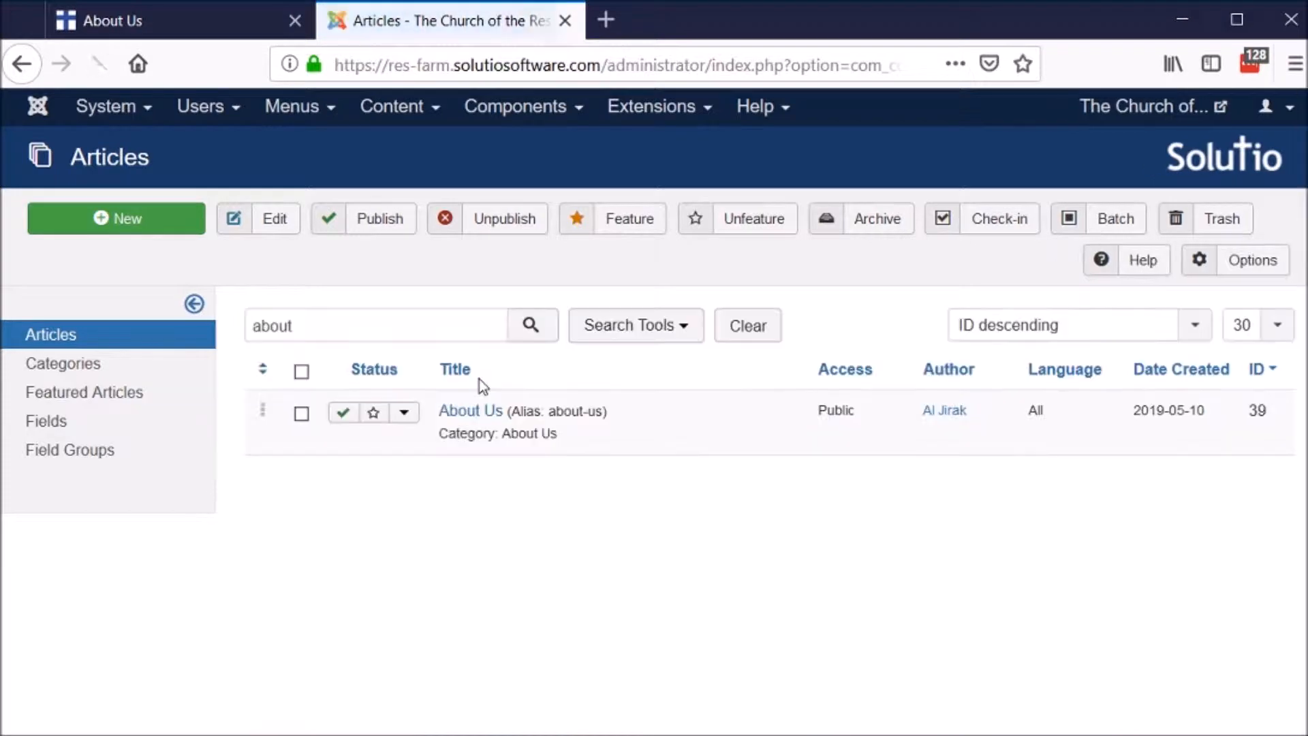
click(488, 414)
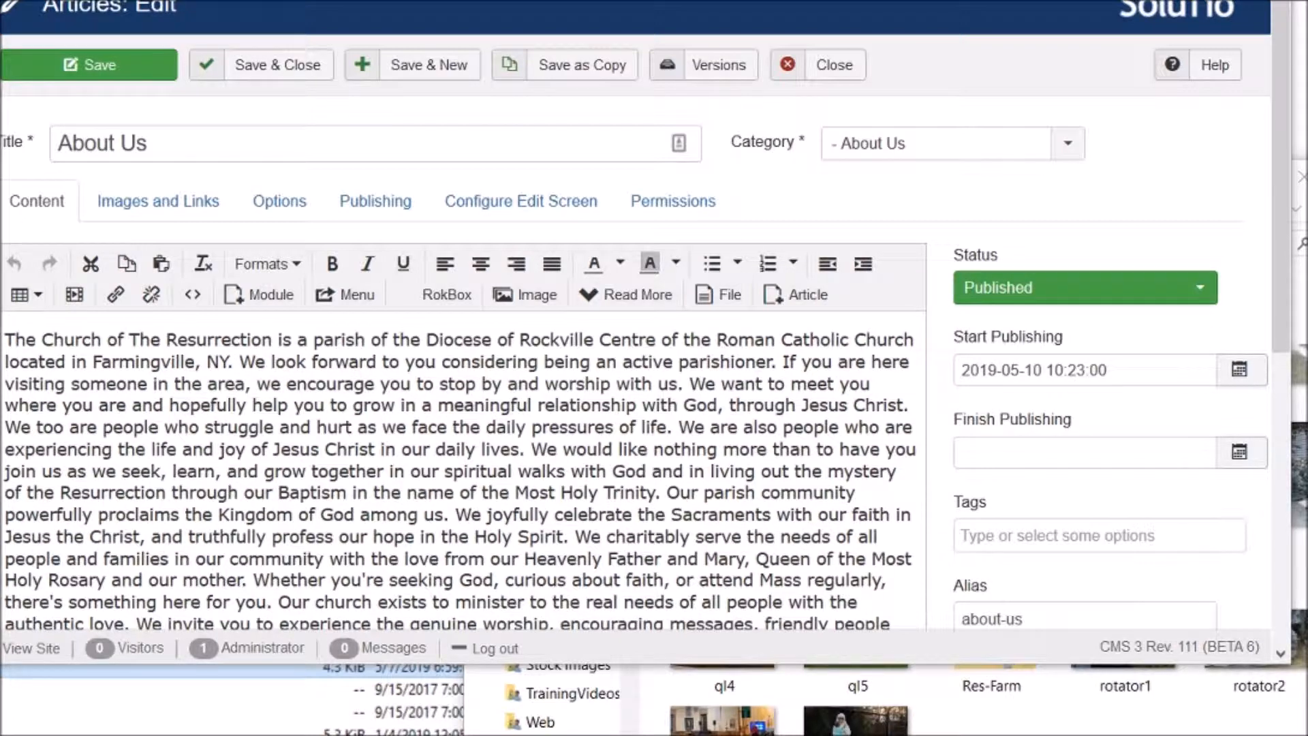
Insert the rotator1 picture from the website images folder at the start of the article and remove the line break after it.
key(alt+Tab)
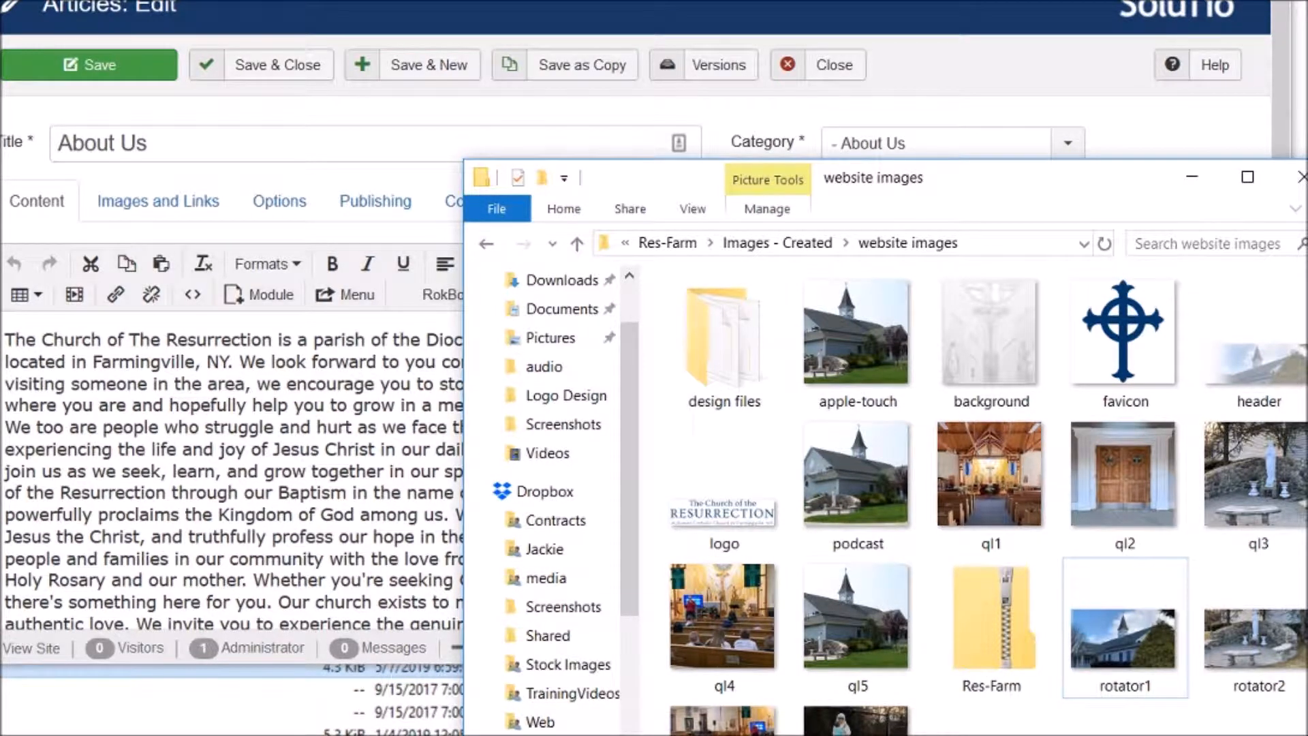
drag(1158, 631, 97, 386)
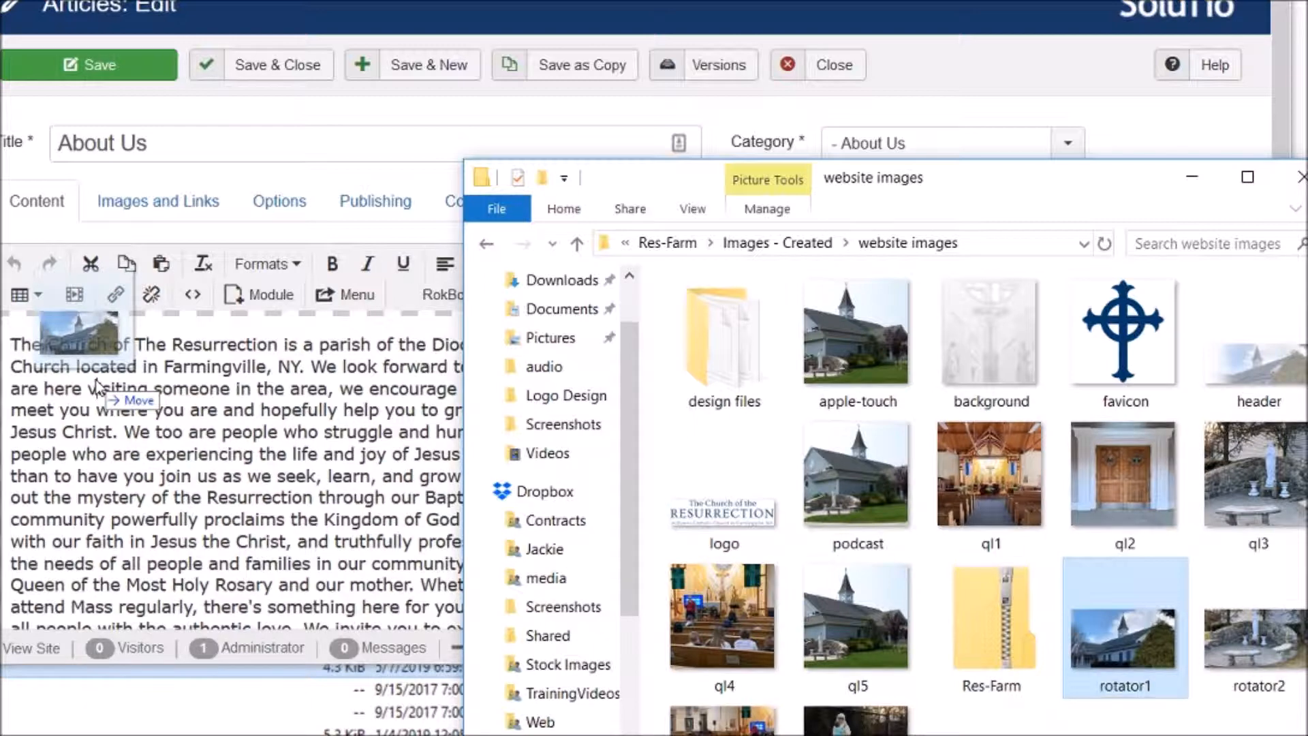
drag(97, 386, 98, 386)
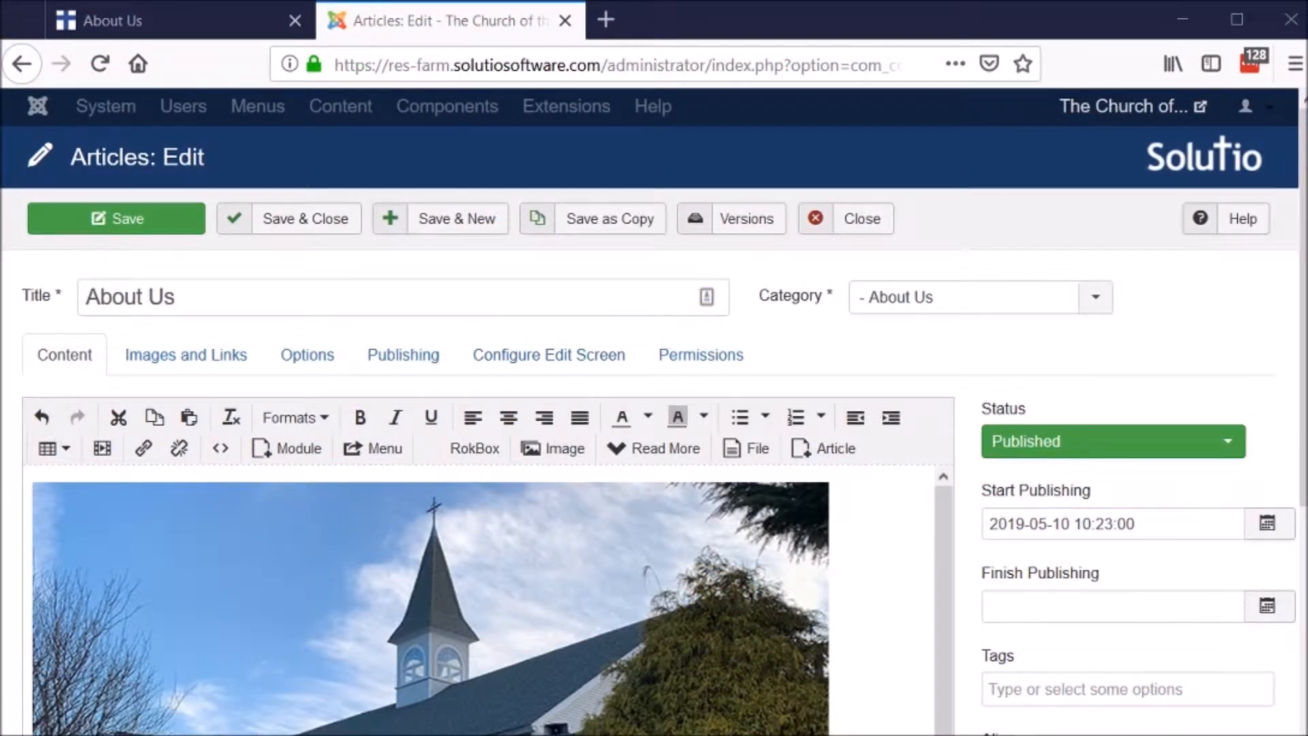
mouse_move(997, 585)
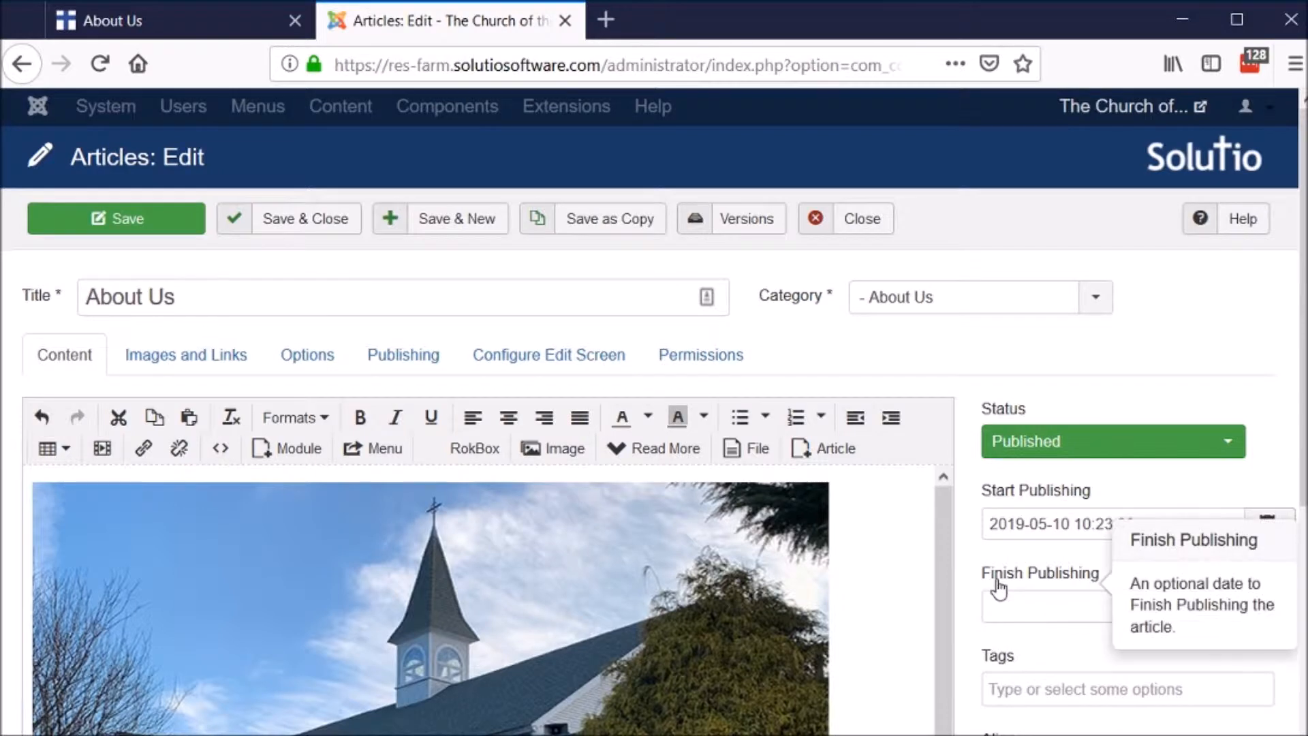
scroll(998, 585, down, 5)
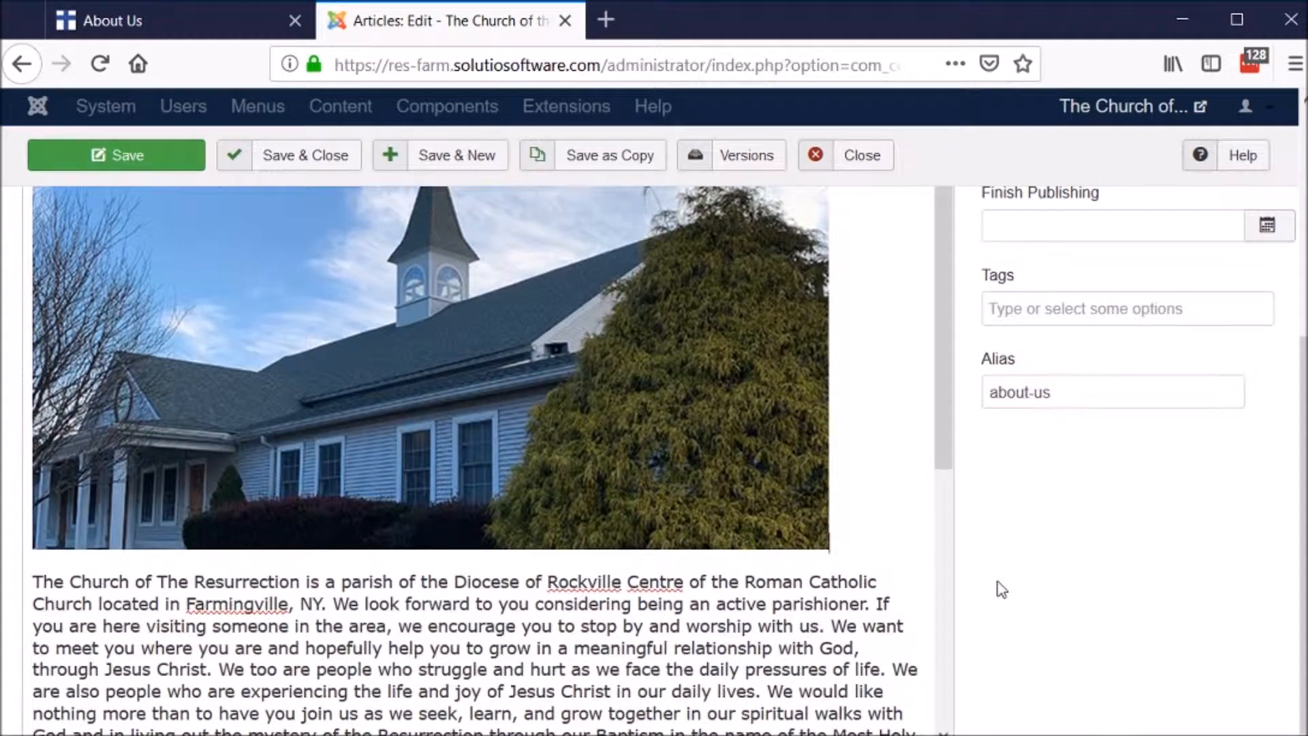
scroll(1001, 589, up, 2)
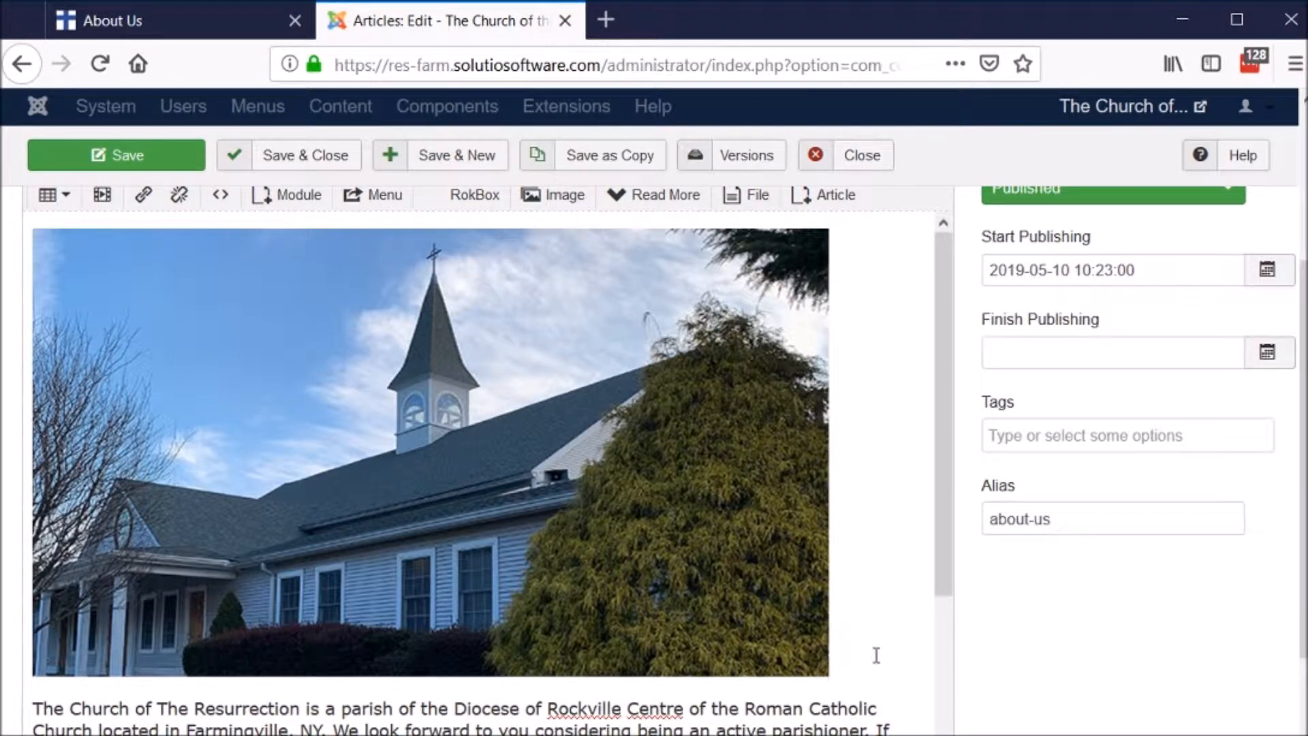
key(Delete)
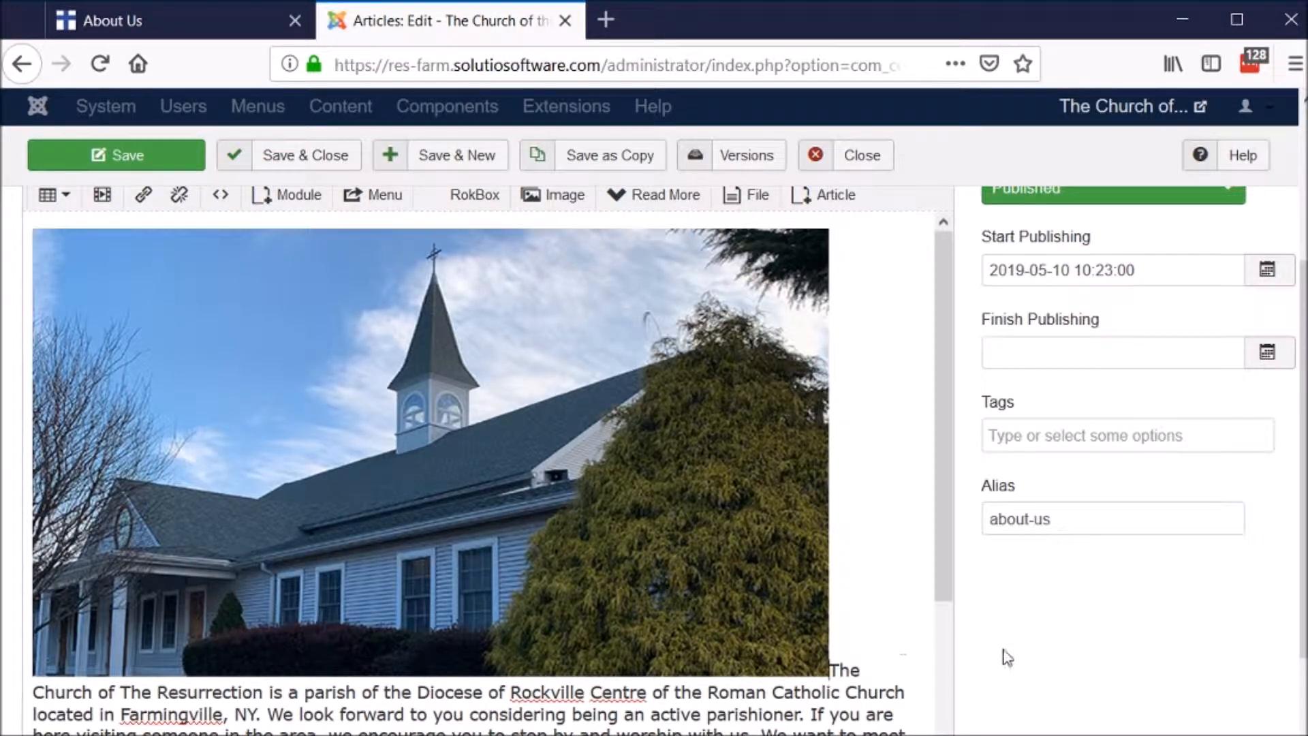
Move the church picture down into the paragraph text, inside the word "more" of "nothing more than".
scroll(1005, 661, down, 3)
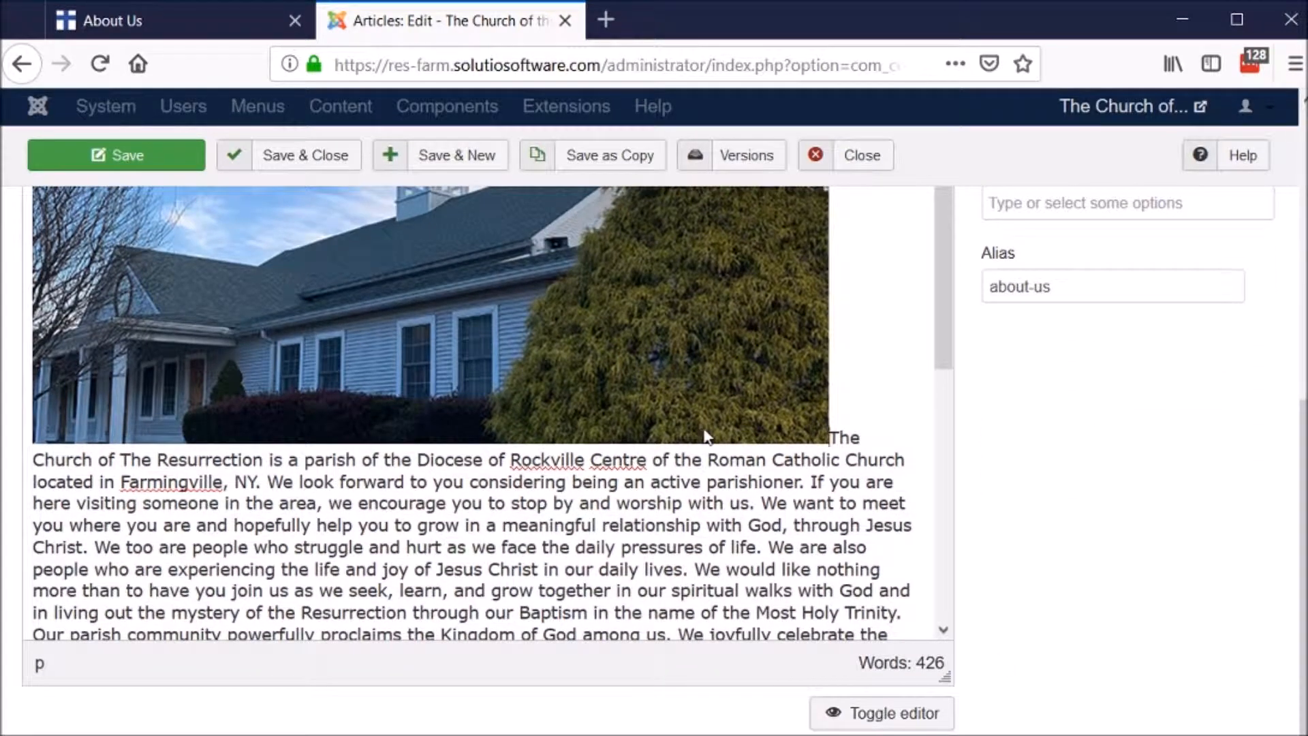
drag(943, 345, 944, 403)
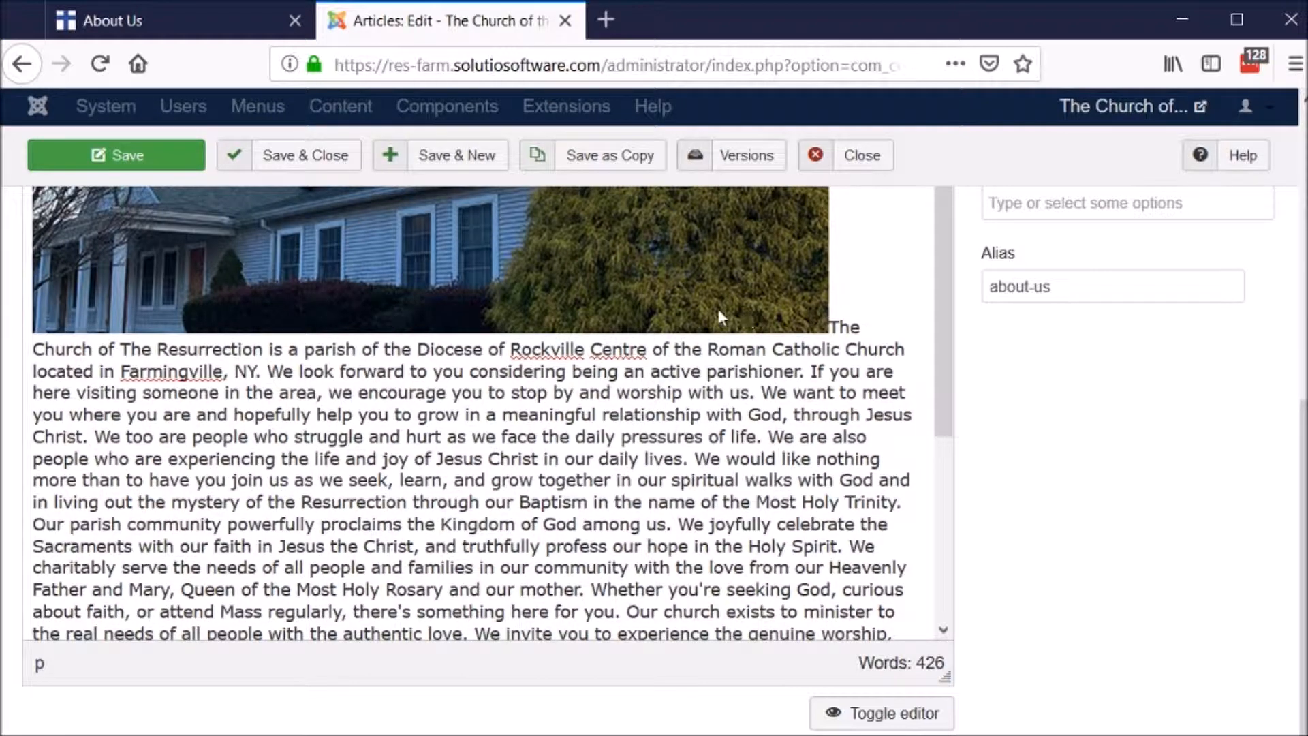
drag(668, 301, 52, 485)
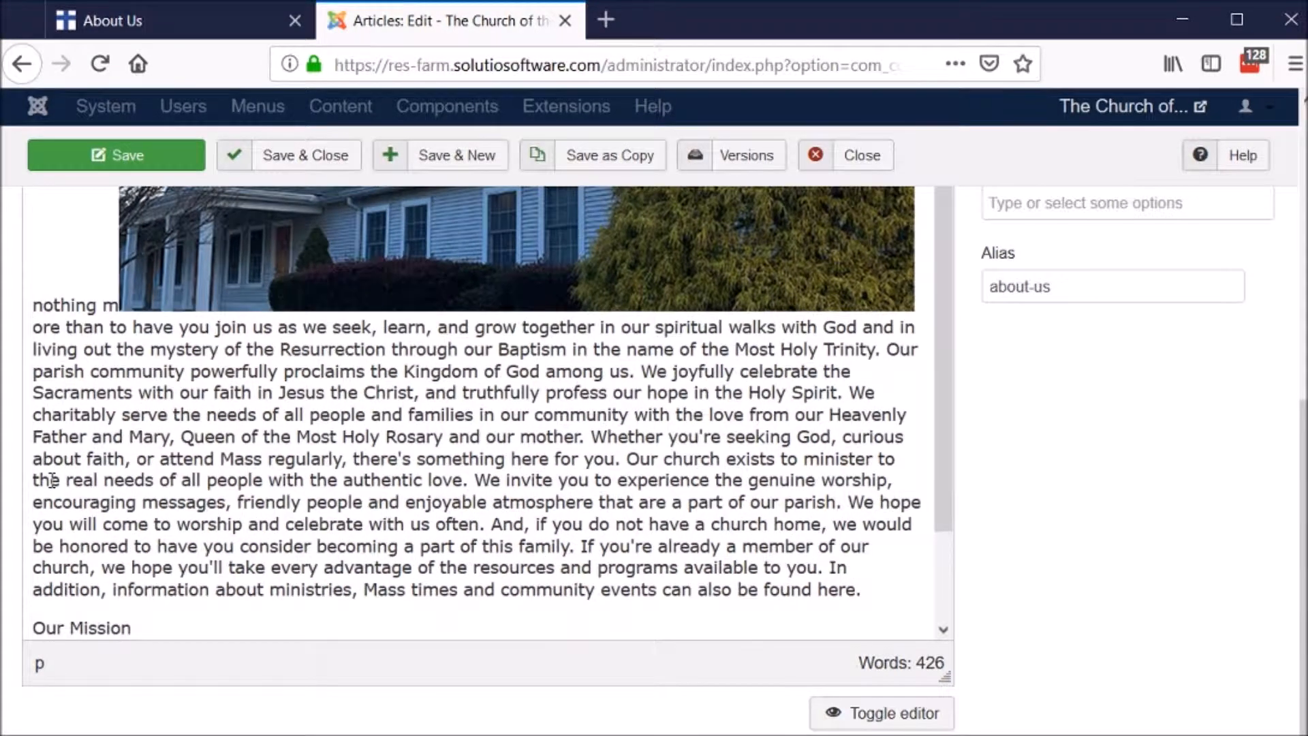
Move the church picture back to the very beginning of the article text.
scroll(717, 501, up, 4)
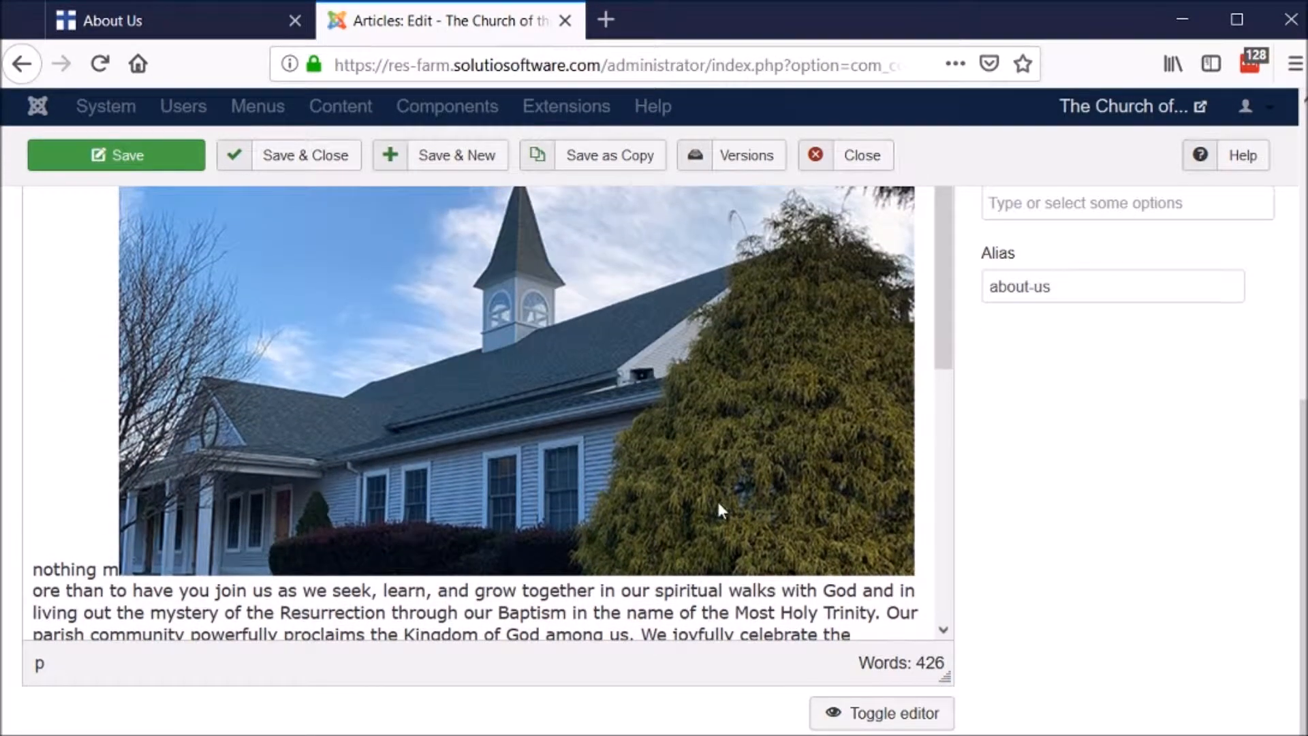
scroll(718, 503, up, 3)
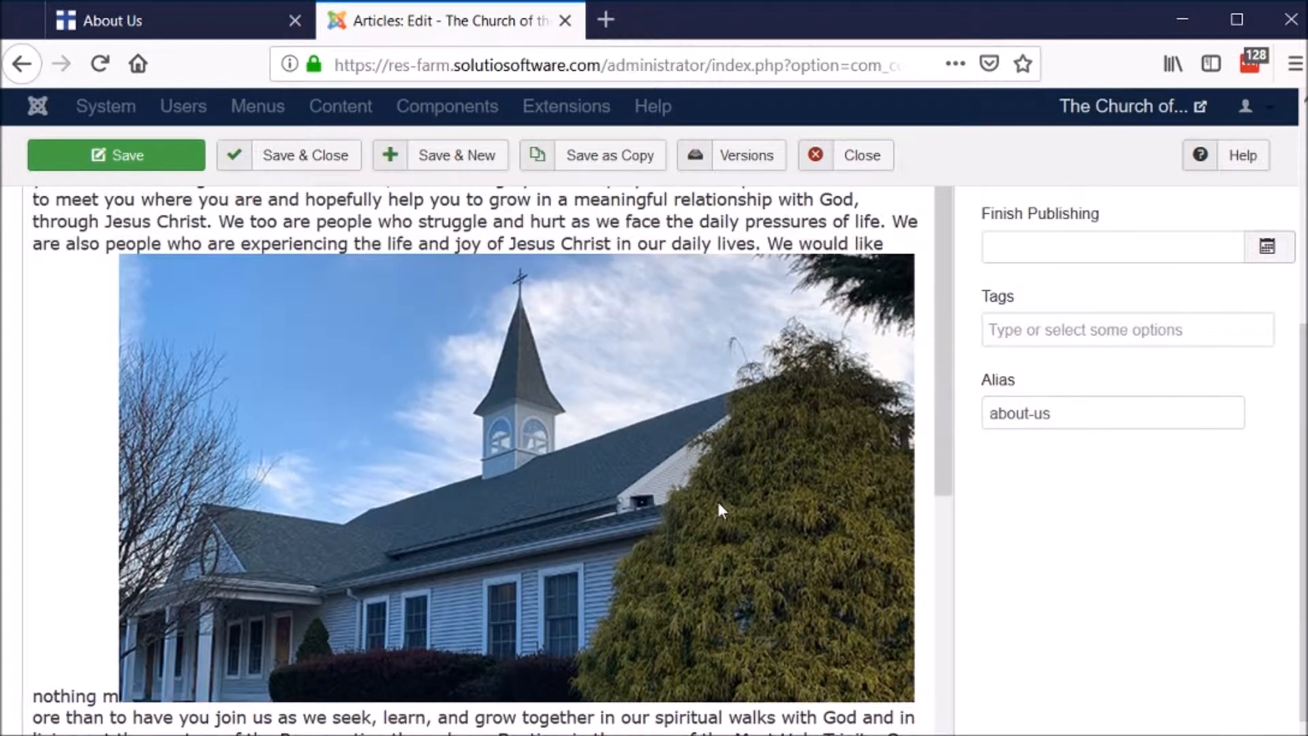
scroll(409, 363, up, 1)
scroll(995, 504, up, 2)
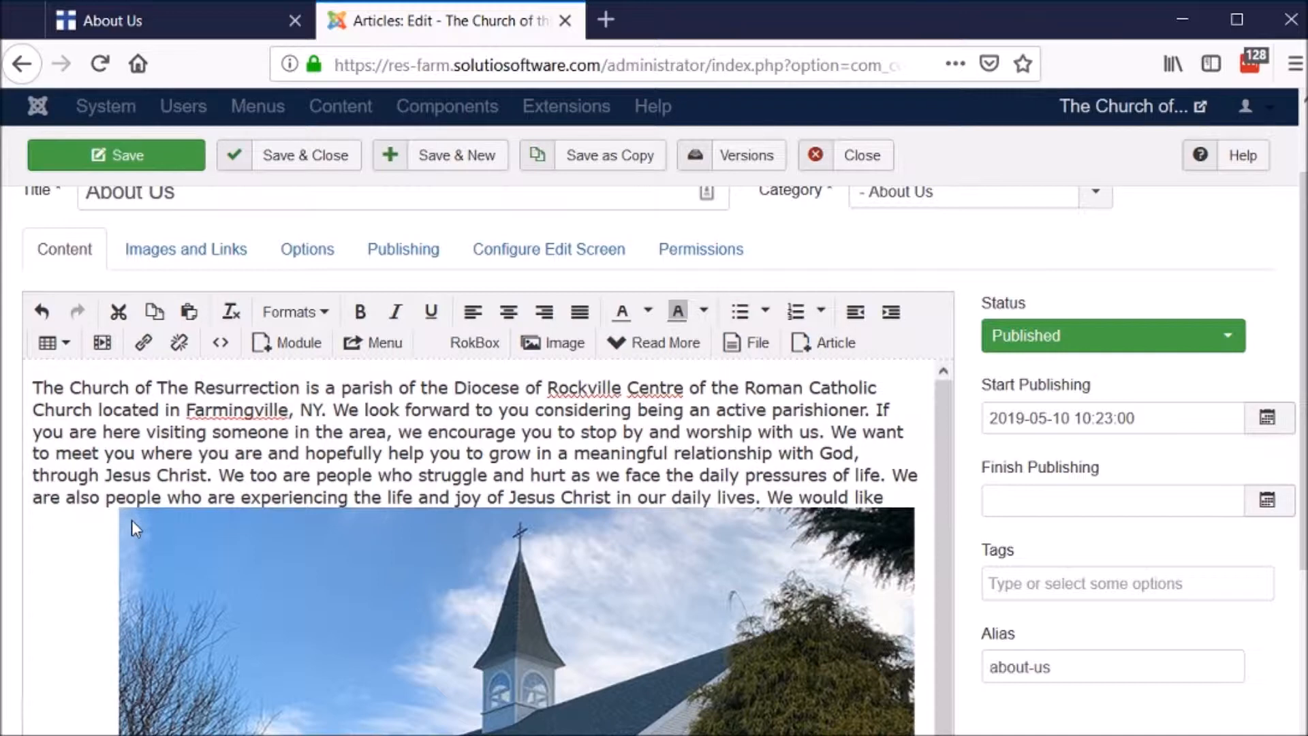
drag(132, 520, 34, 396)
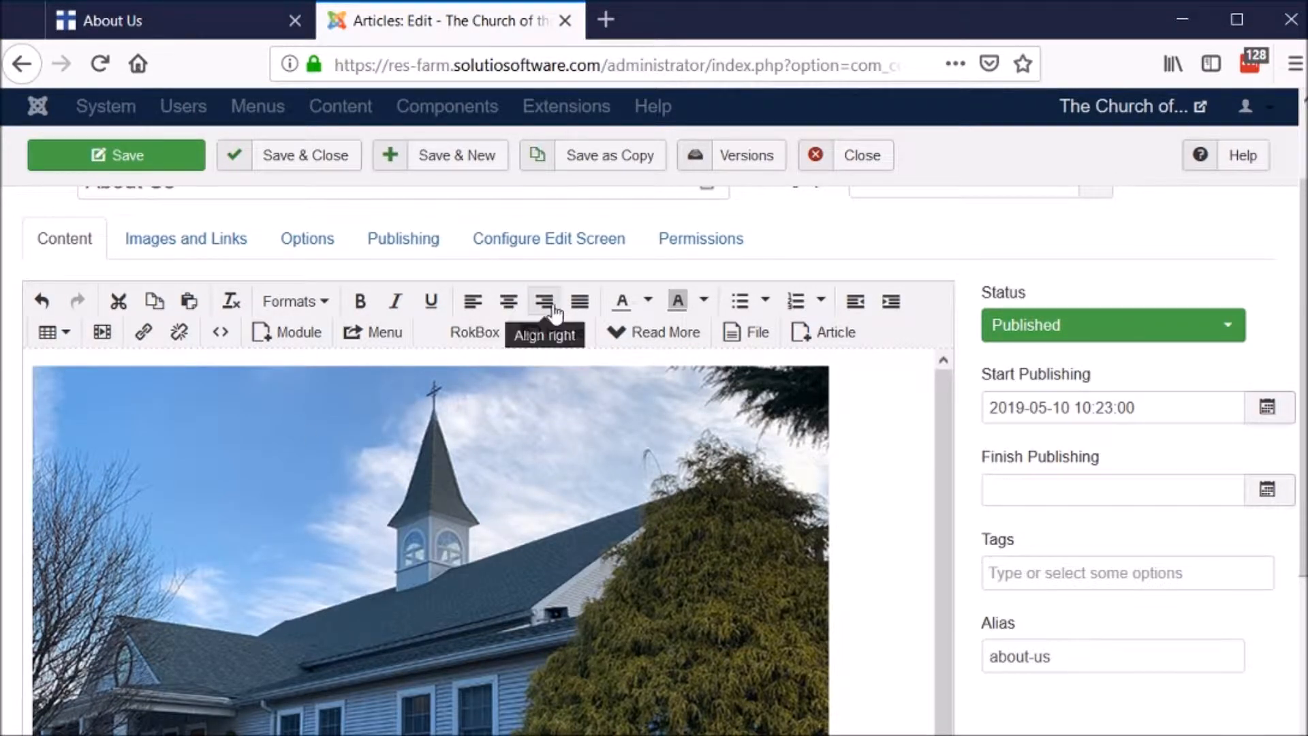
Shrink the church picture proportionally to about 501 × 282 pixels.
click(611, 655)
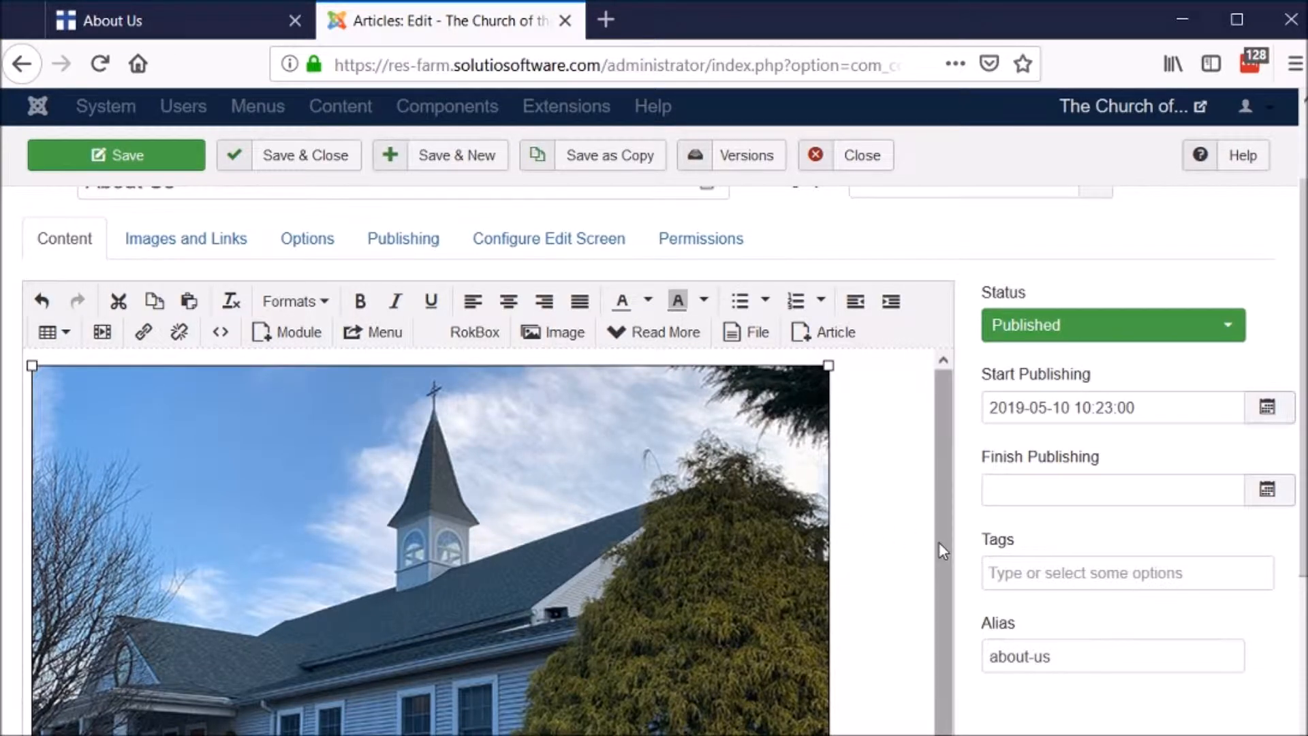
mouse_move(938, 542)
mouse_down()
mouse_move(941, 599)
mouse_move(944, 528)
mouse_up()
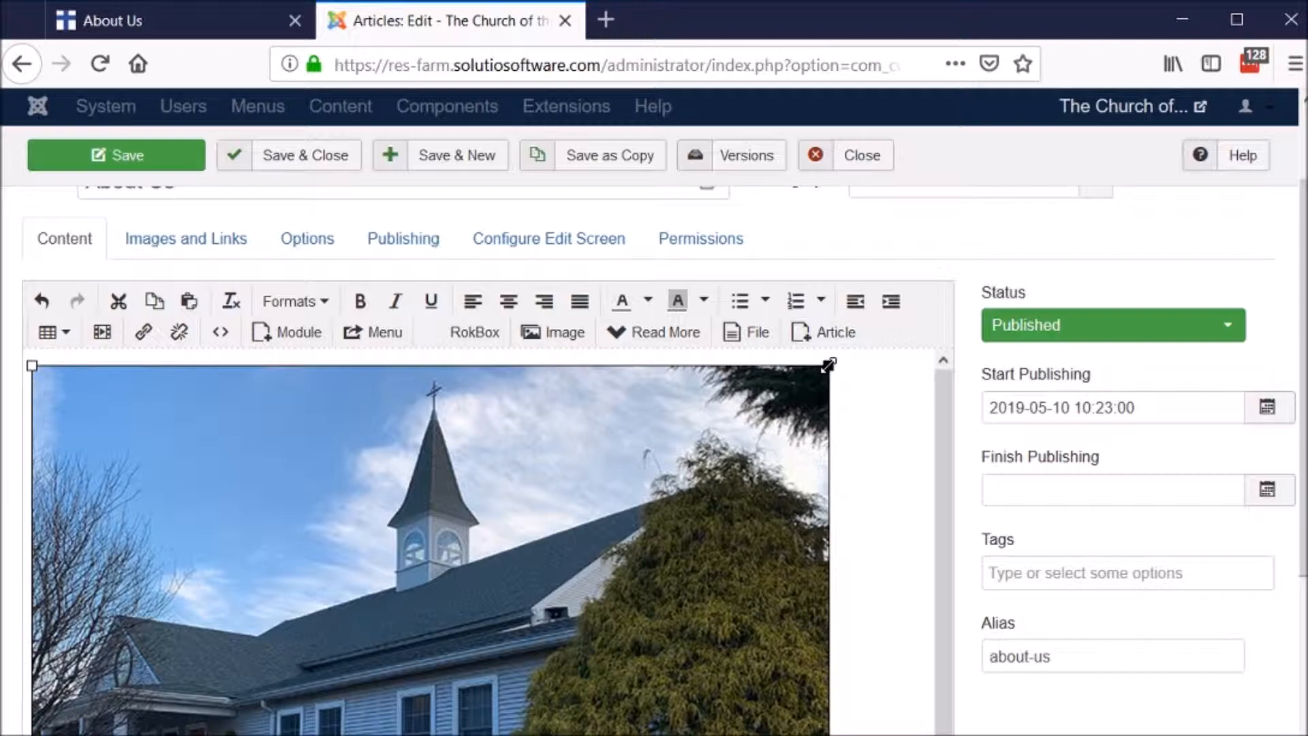
drag(828, 366, 635, 484)
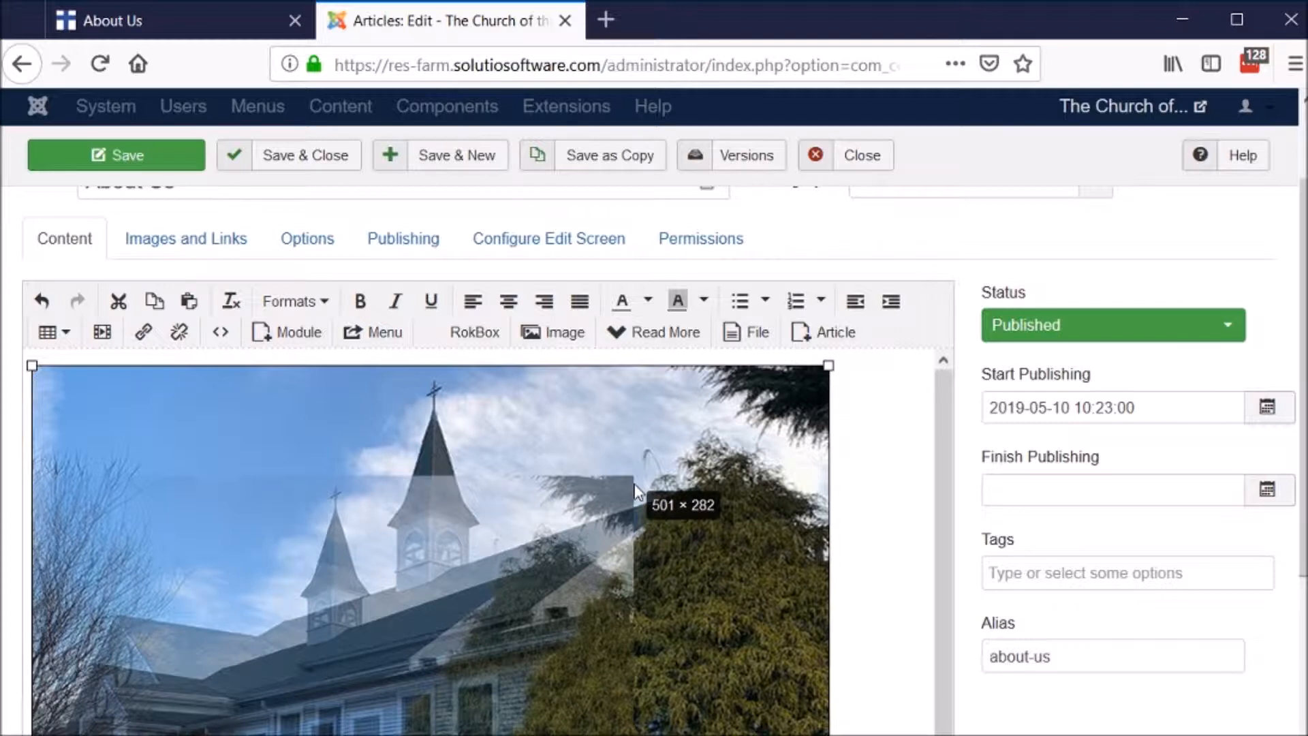
drag(635, 491, 634, 485)
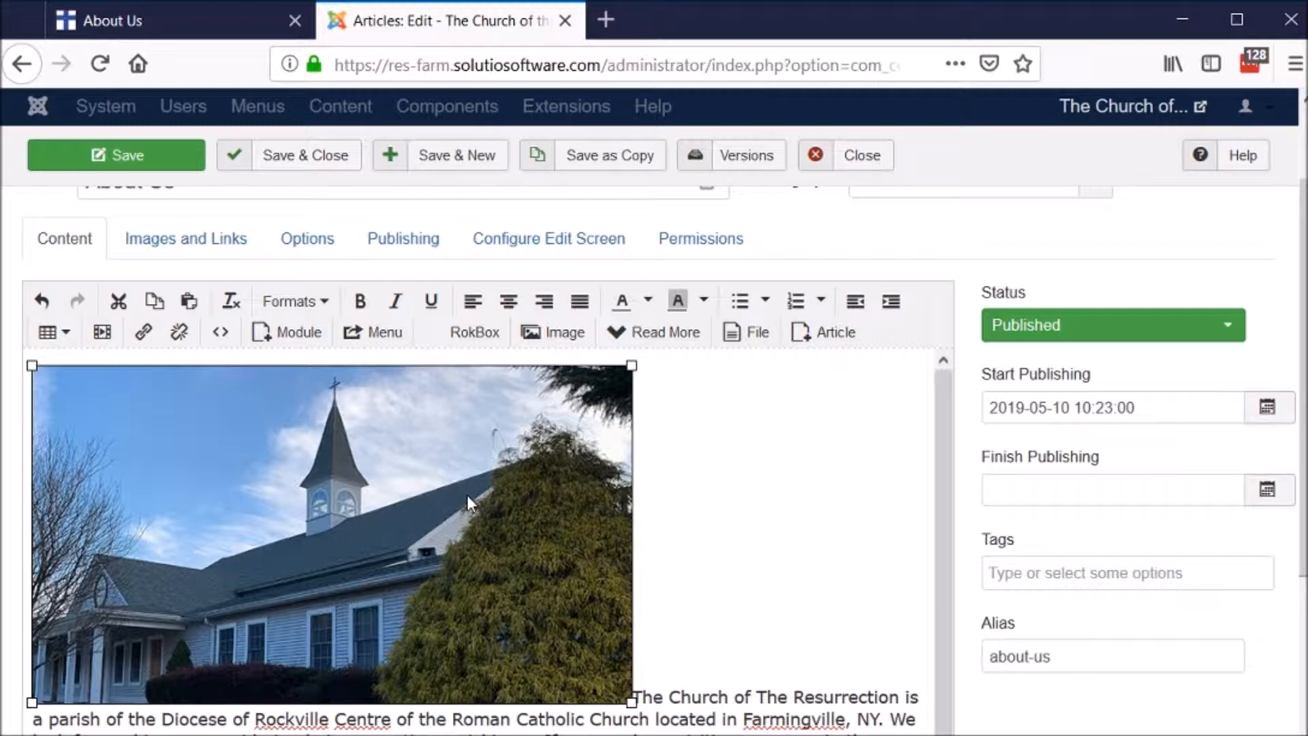
Try centre and left alignment on the church picture, removing each alignment again.
click(516, 319)
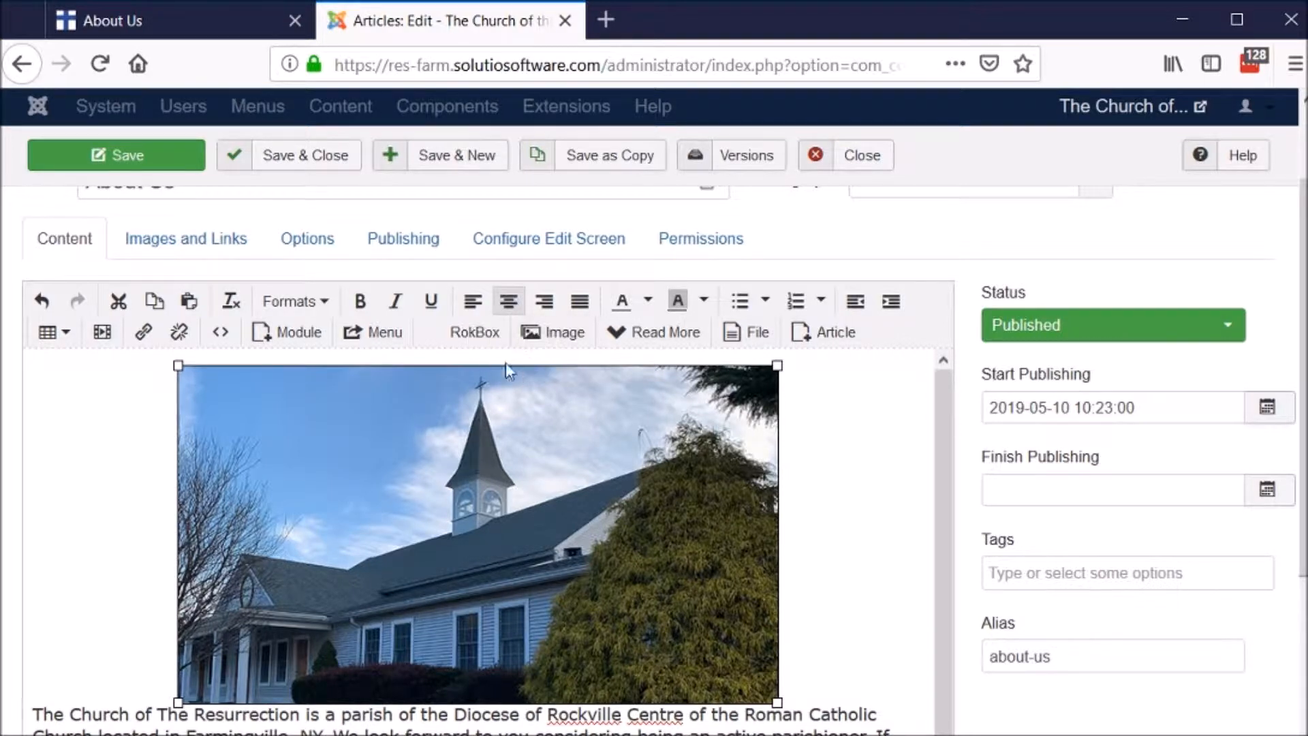
click(510, 310)
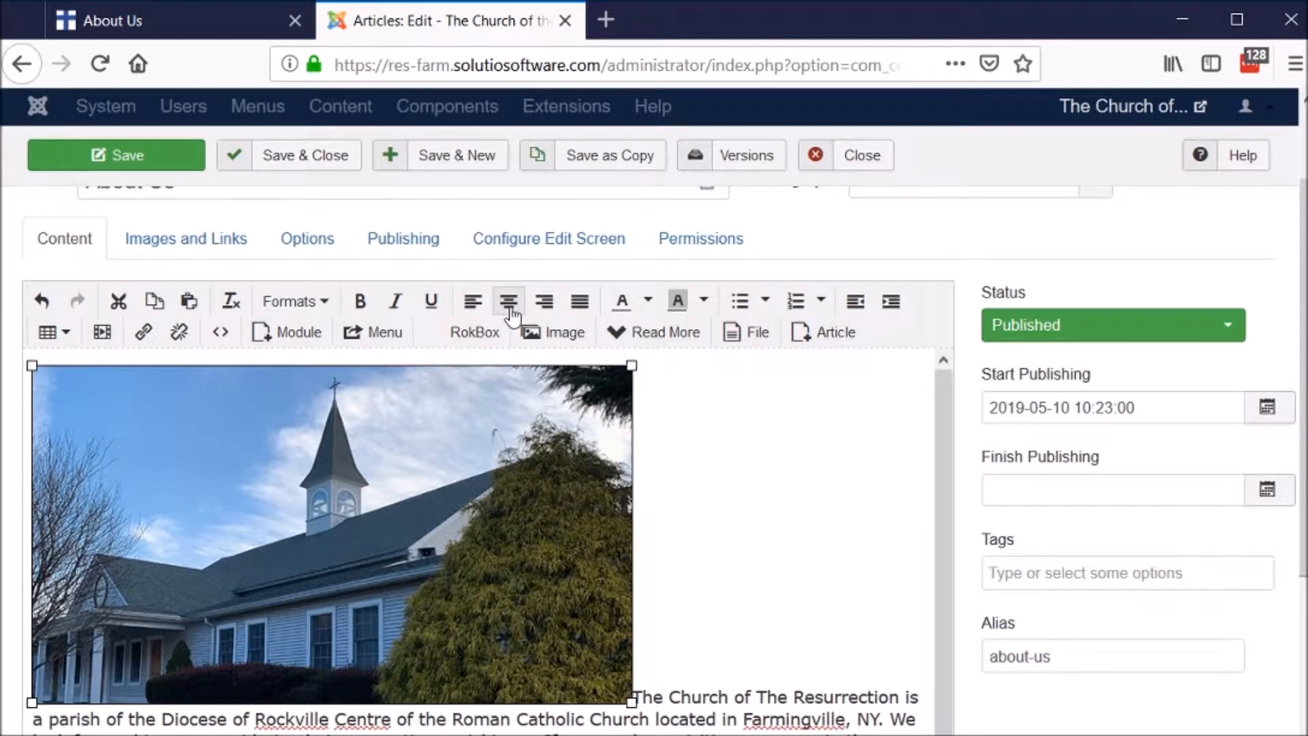
click(476, 313)
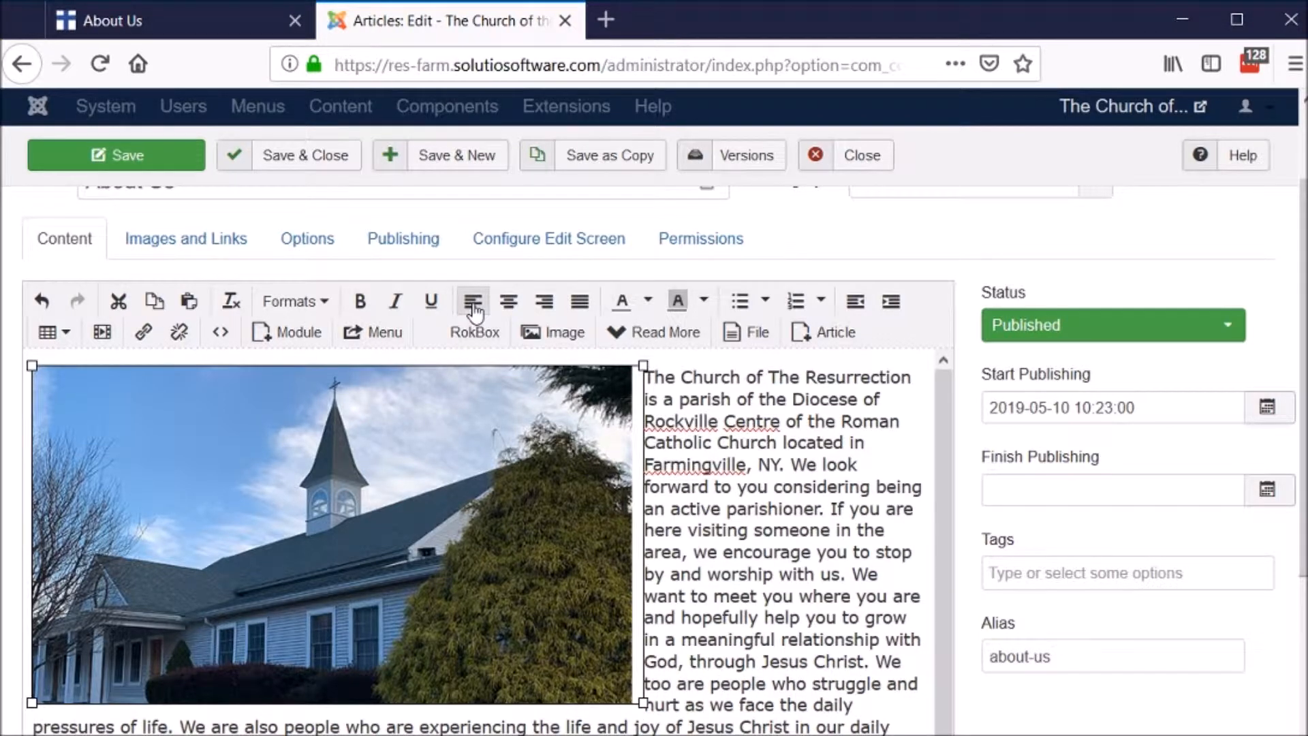
click(475, 310)
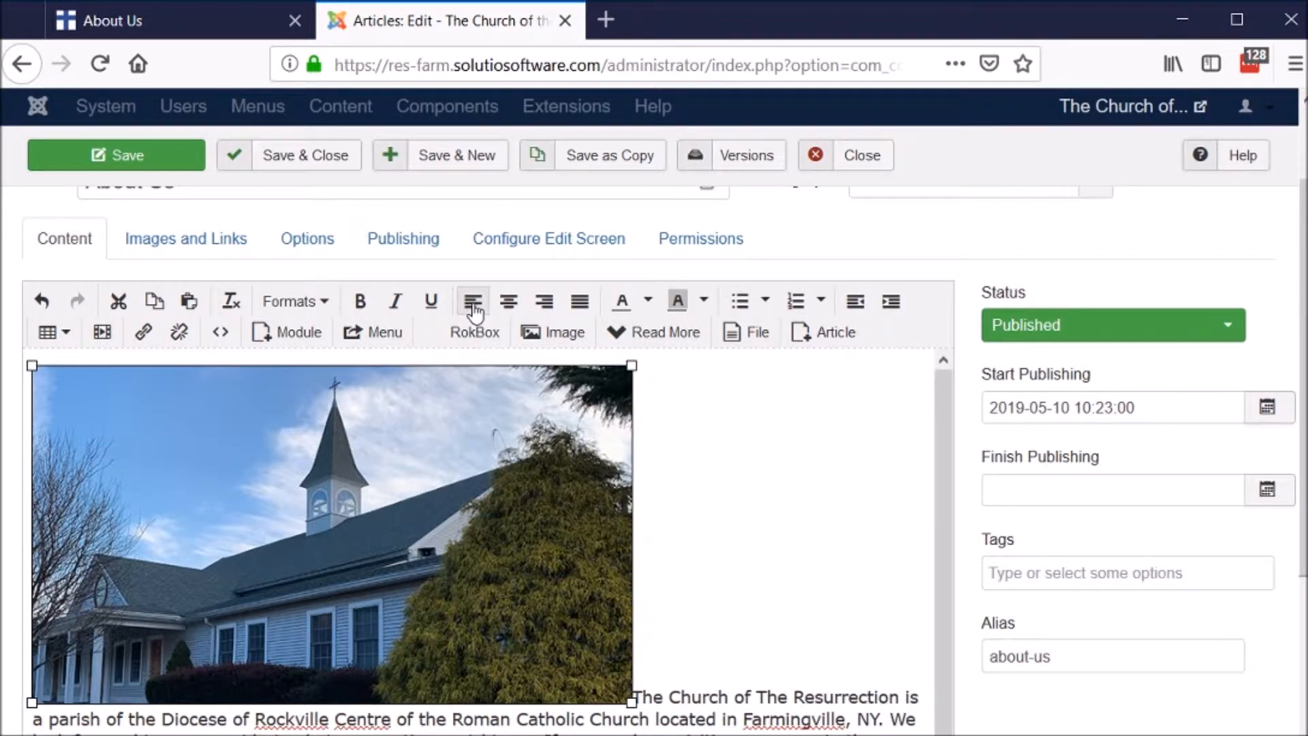
Align the church picture right so the text wraps beside it, and save the article.
click(550, 310)
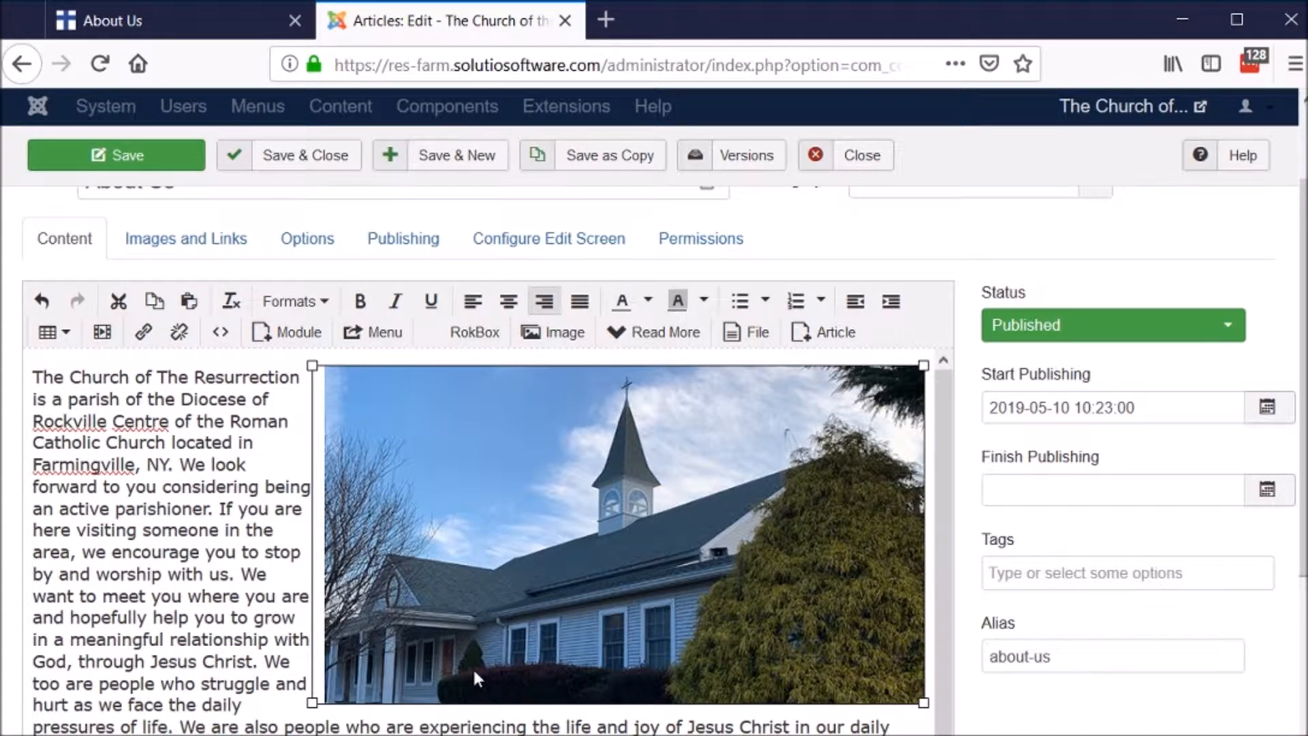
scroll(475, 677, up, 3)
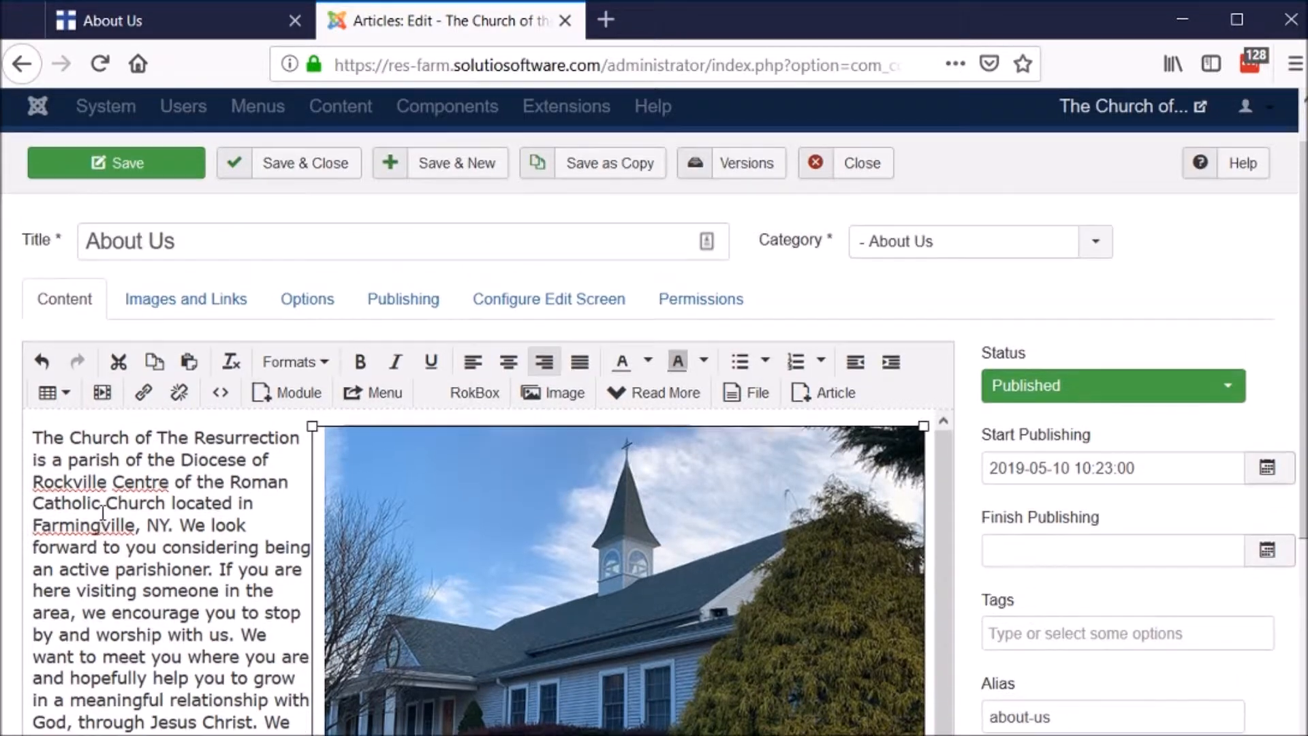
click(123, 216)
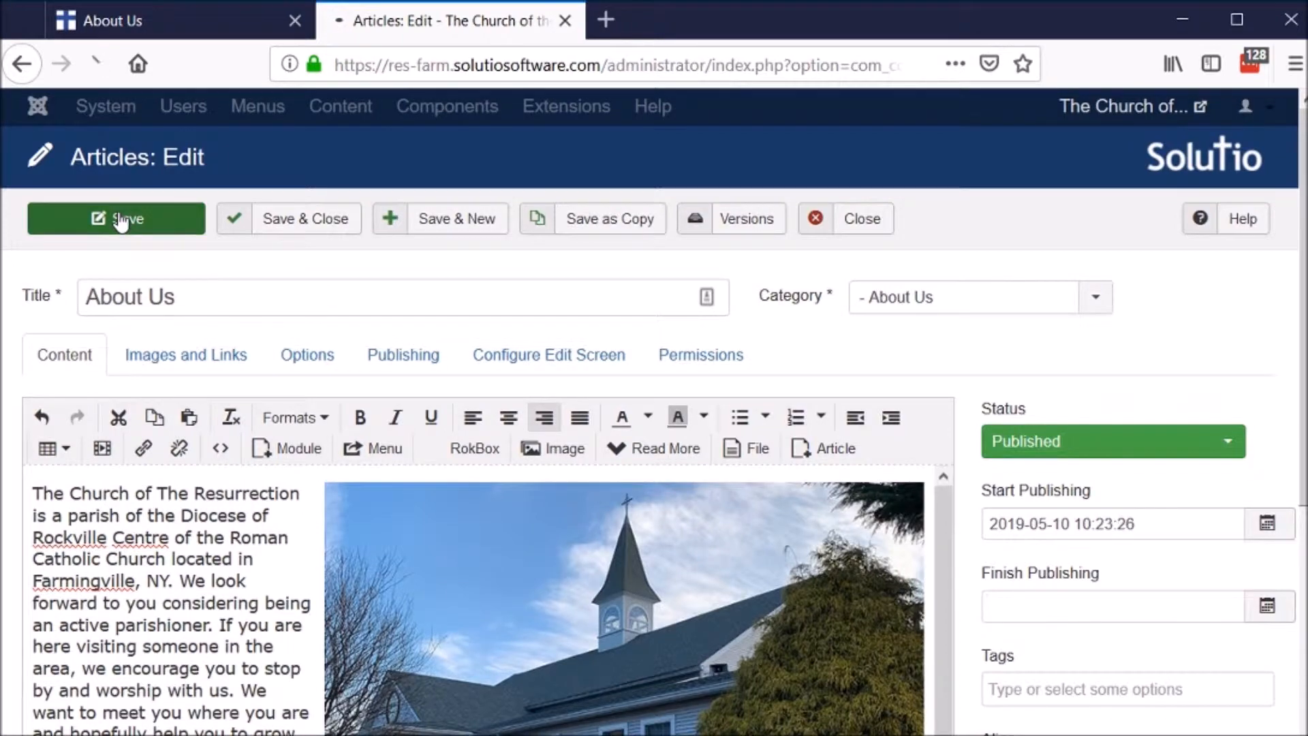
Reload the public About Us page and check the picture's placement and text wrapping.
click(165, 19)
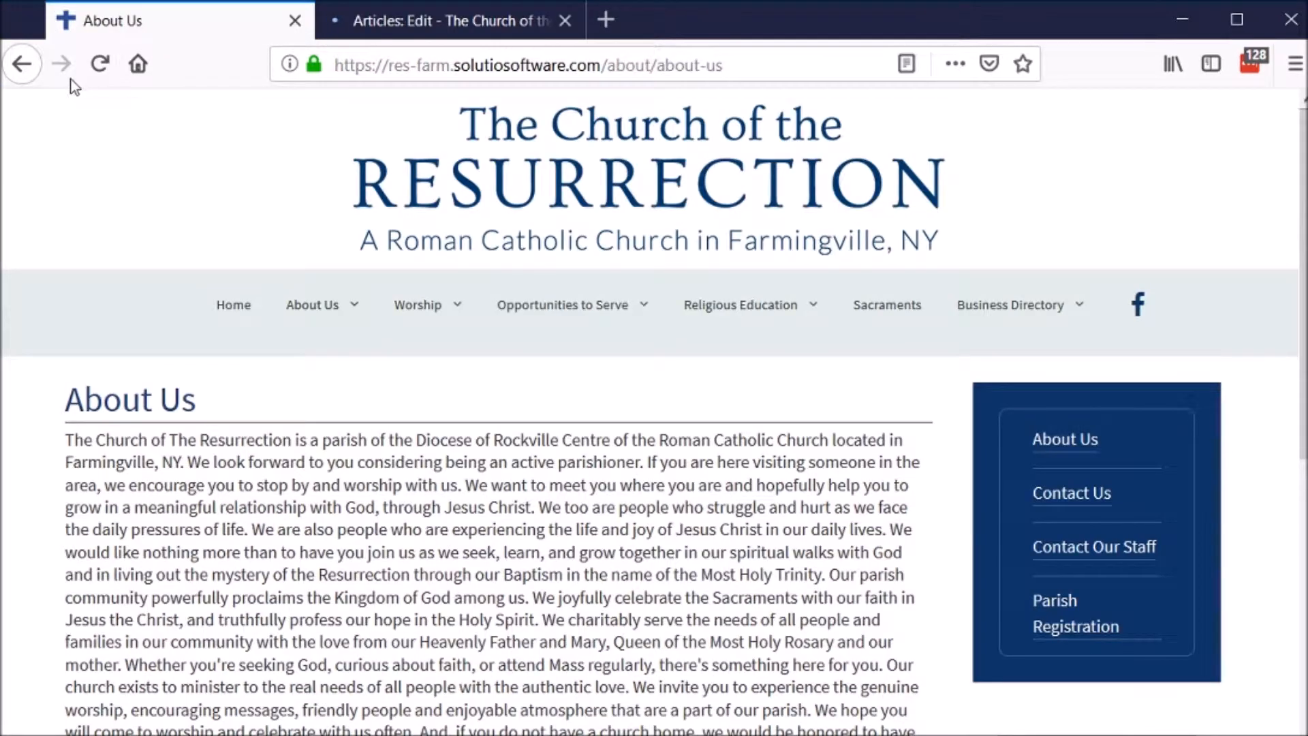
click(97, 68)
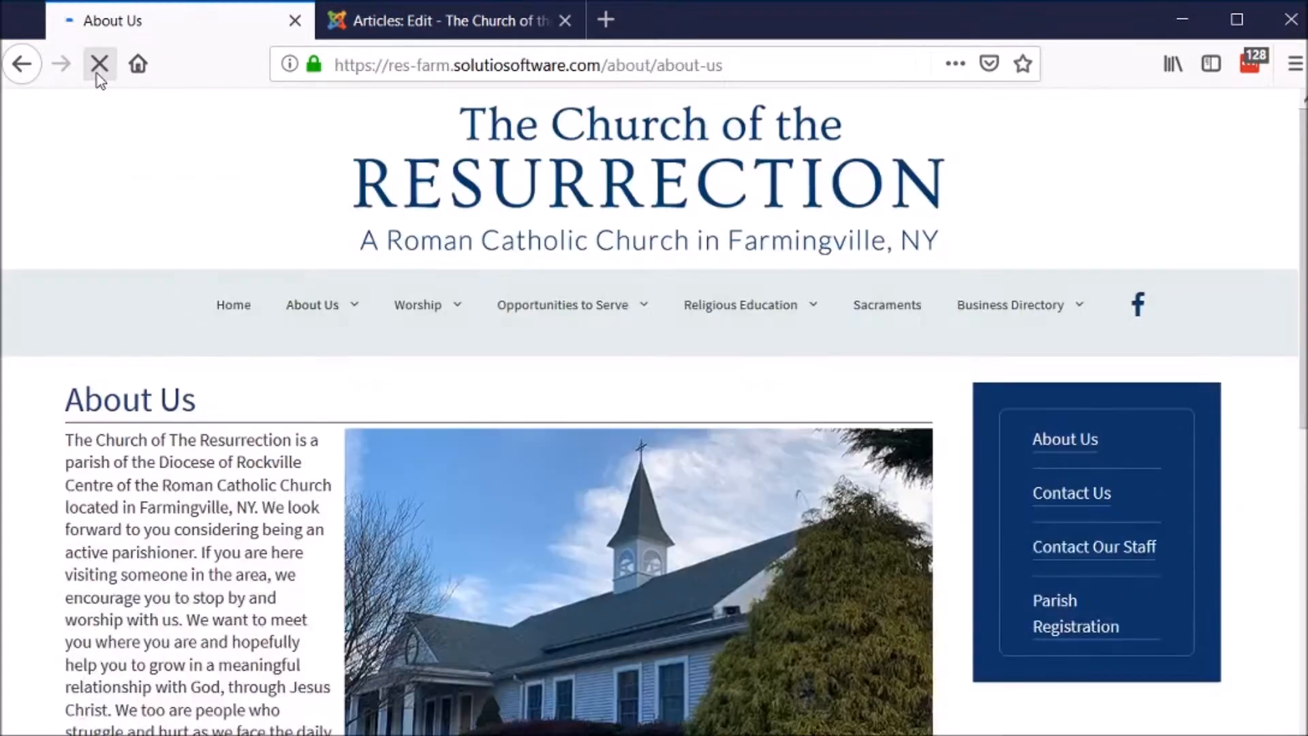
scroll(202, 555, down, 5)
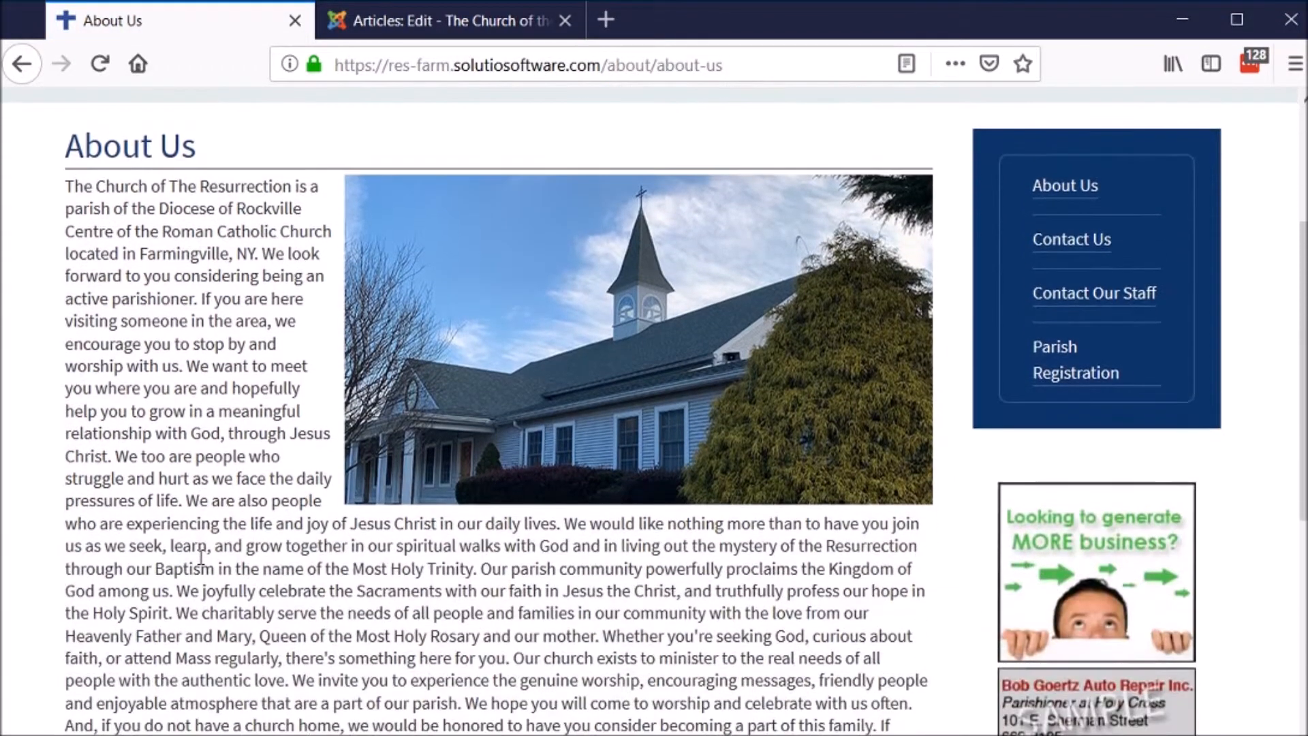
scroll(200, 557, down, 1)
scroll(200, 557, up, 5)
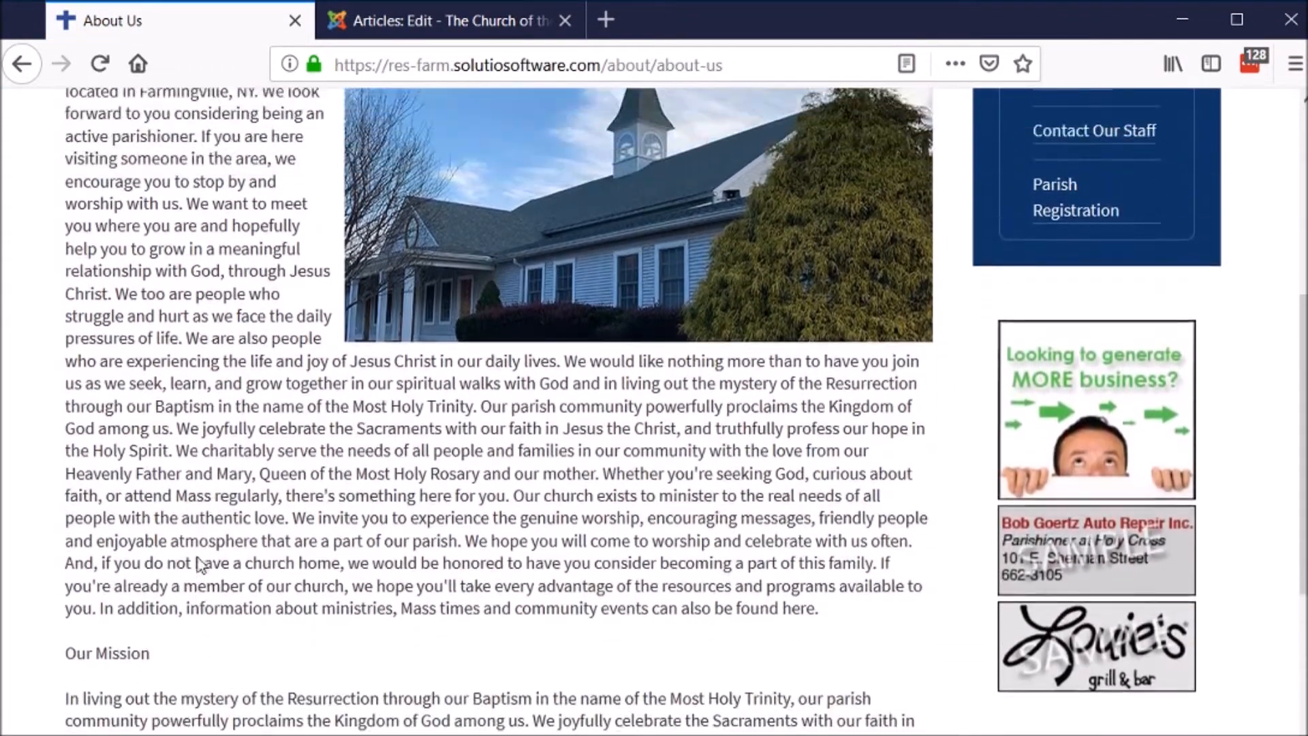
Format the "Our Mission" line in the About Us article as Heading 3 and save the article.
scroll(198, 557, down, 8)
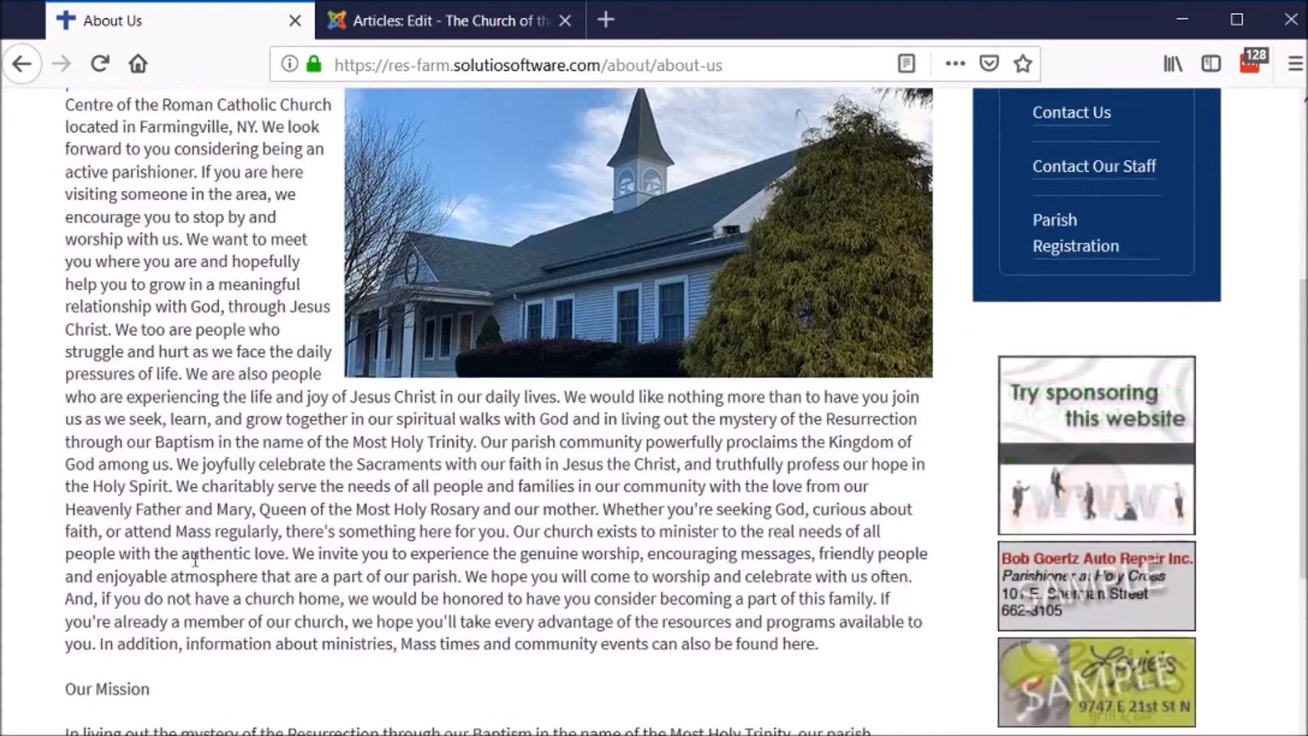
scroll(194, 567, up, 6)
scroll(184, 545, down, 3)
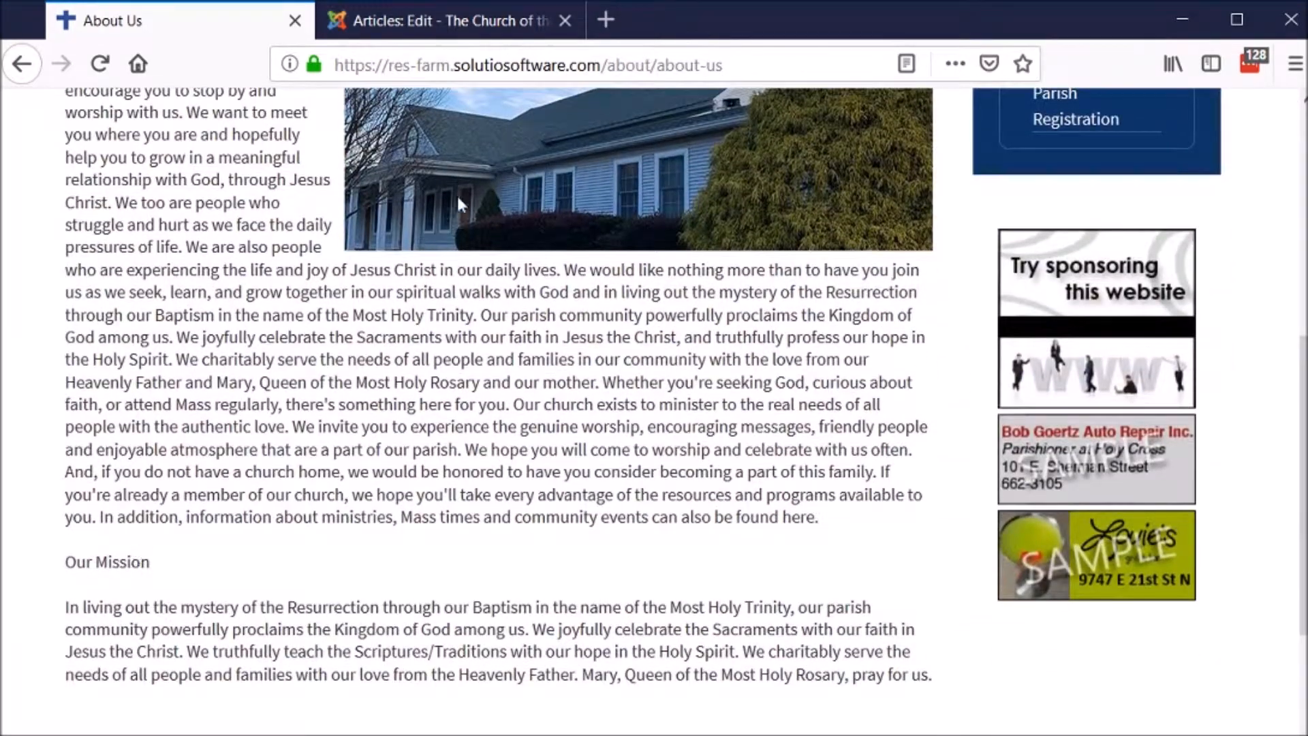
click(475, 27)
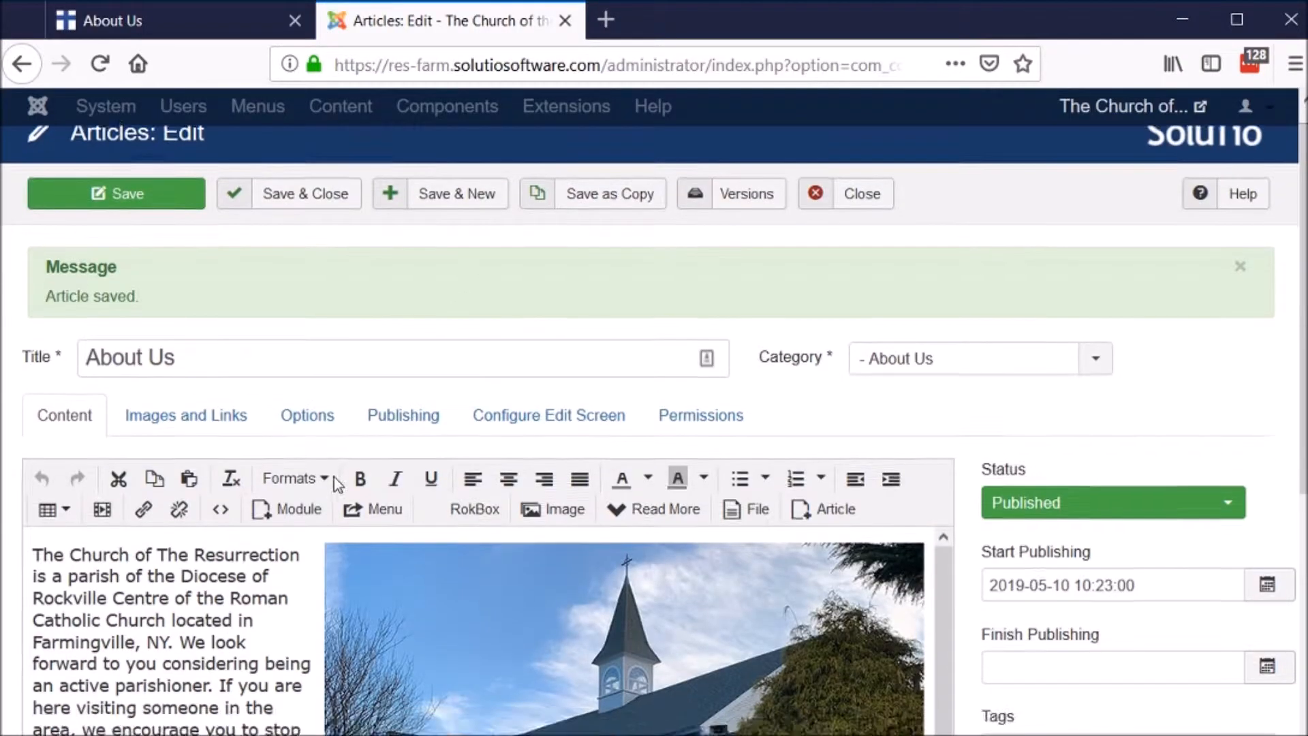
scroll(333, 477, down, 5)
scroll(318, 498, down, 3)
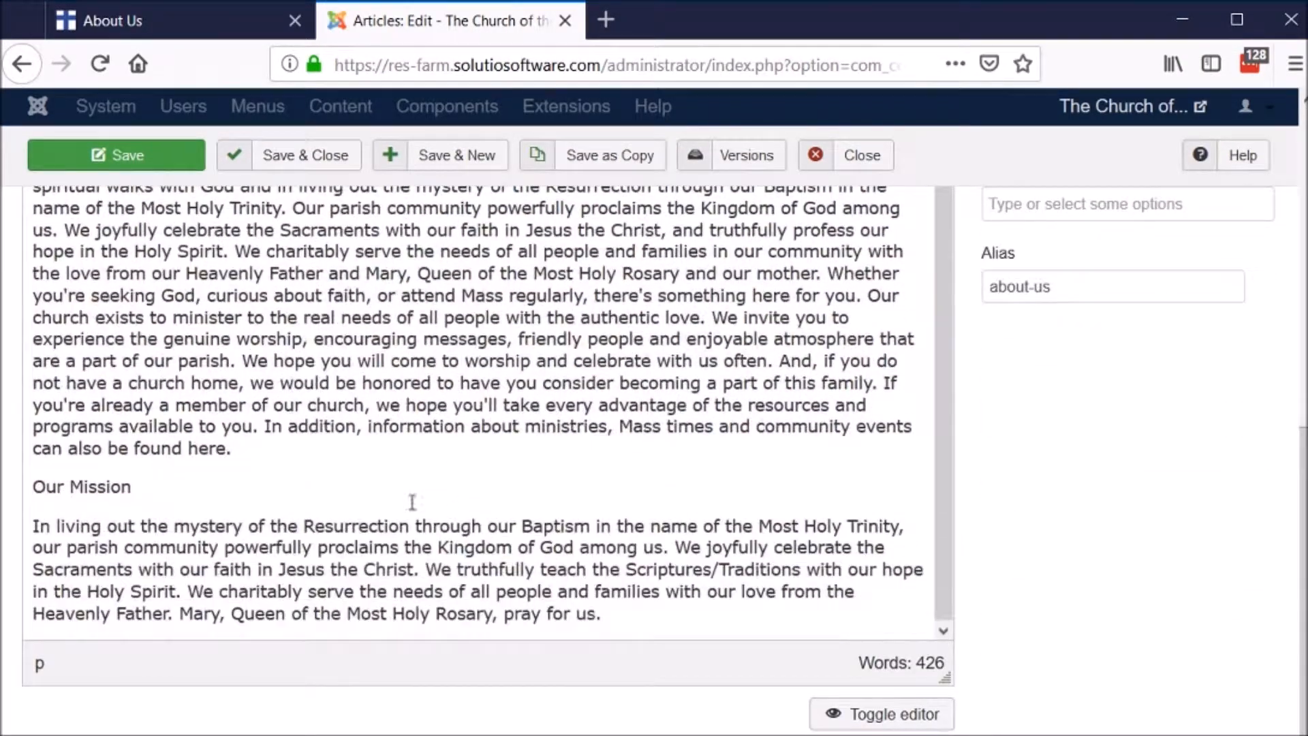
click(82, 486)
scroll(1115, 543, up, 5)
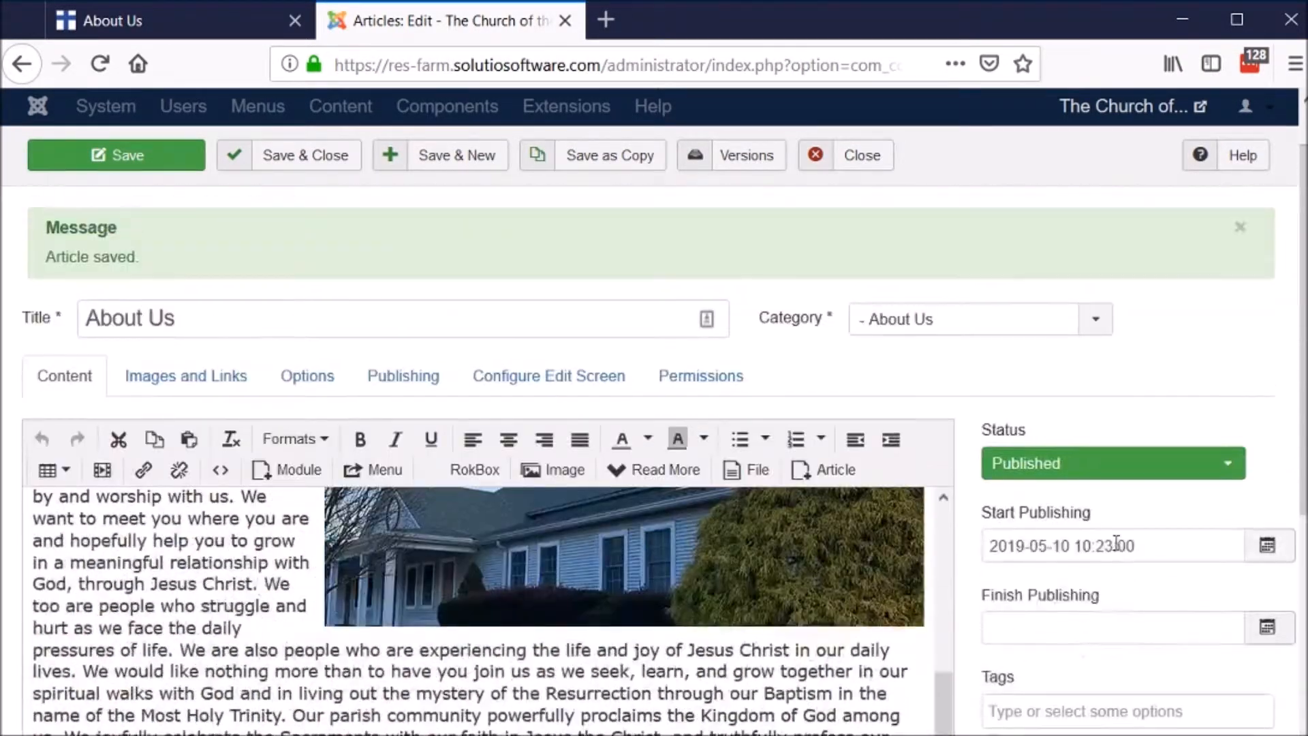
click(293, 439)
mouse_move(412, 477)
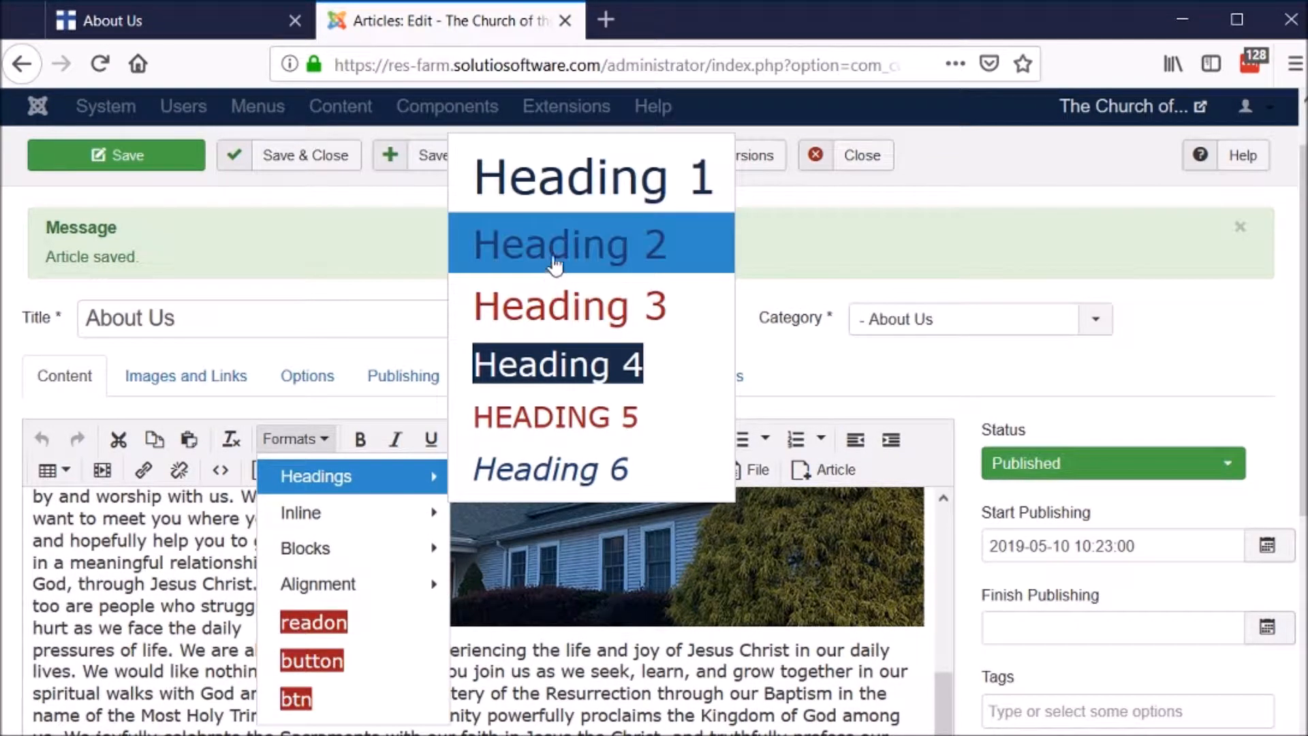
click(565, 307)
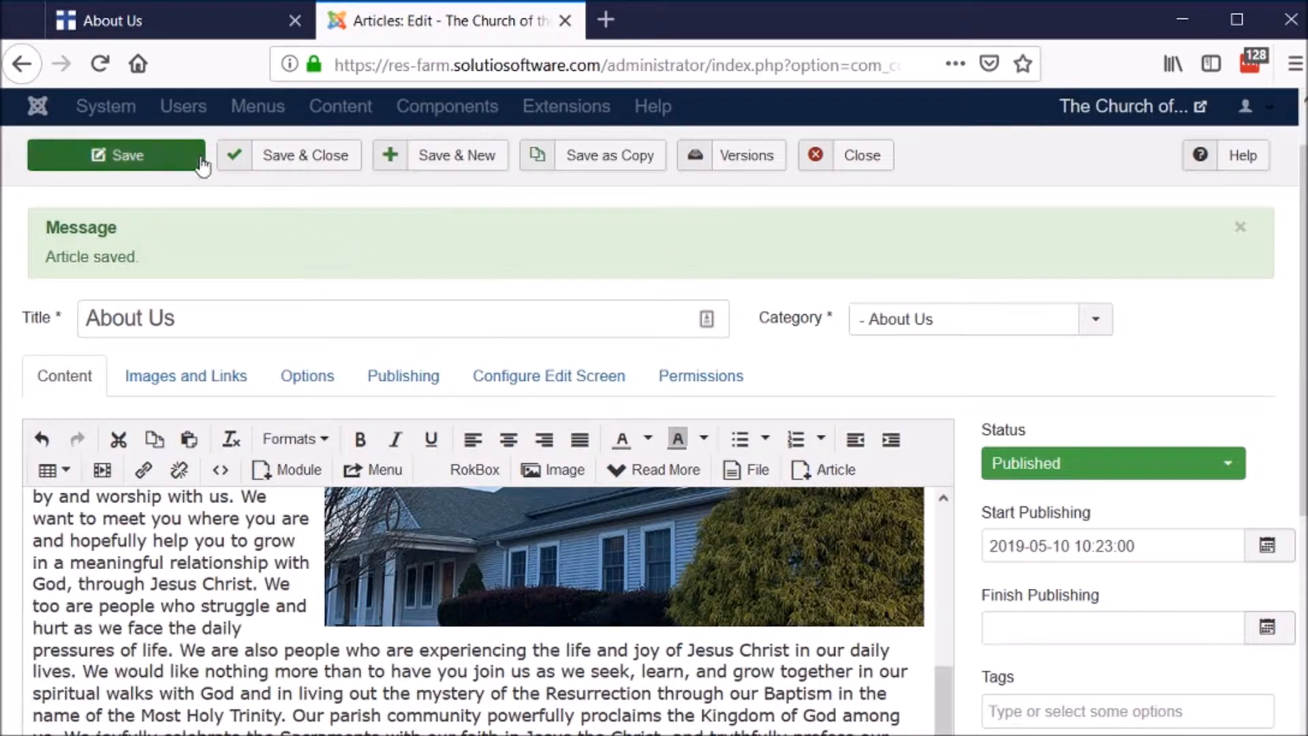
Reload the public About Us page and check how the "Our Mission" heading is displayed.
click(201, 20)
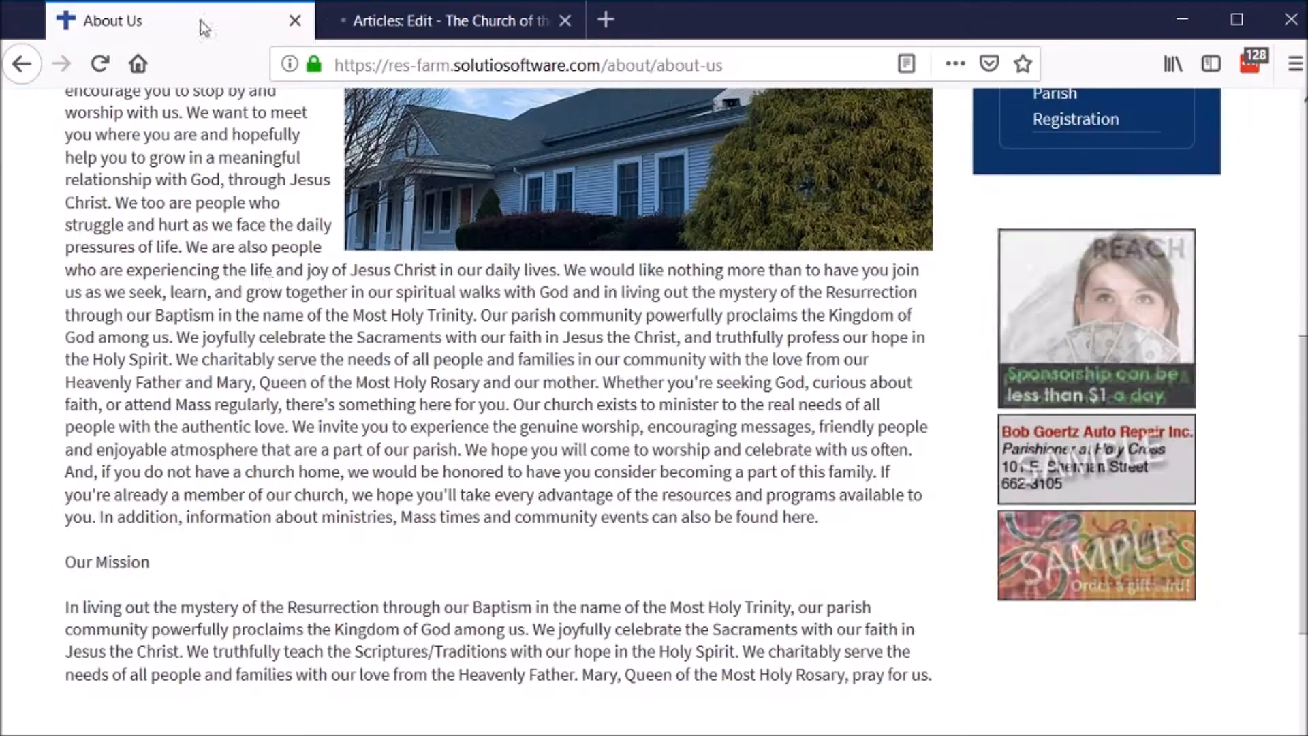
click(100, 64)
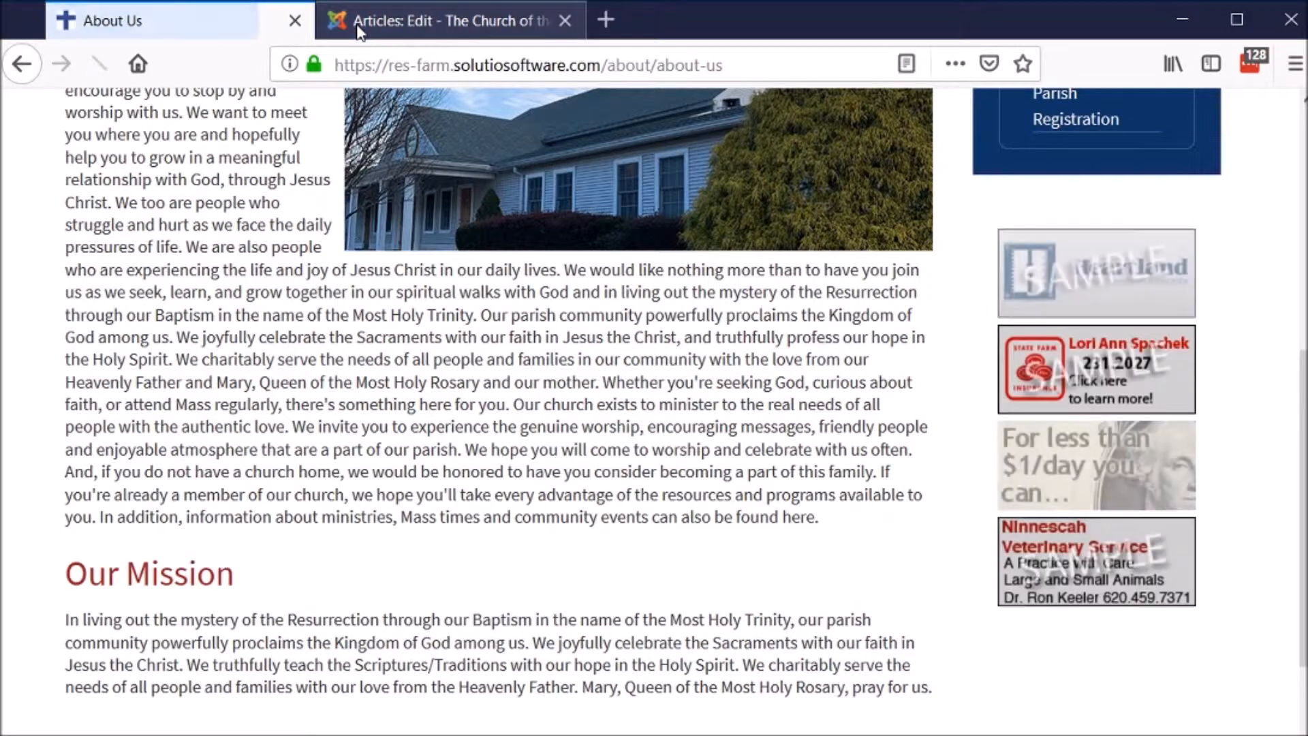
scroll(330, 350, up, 7)
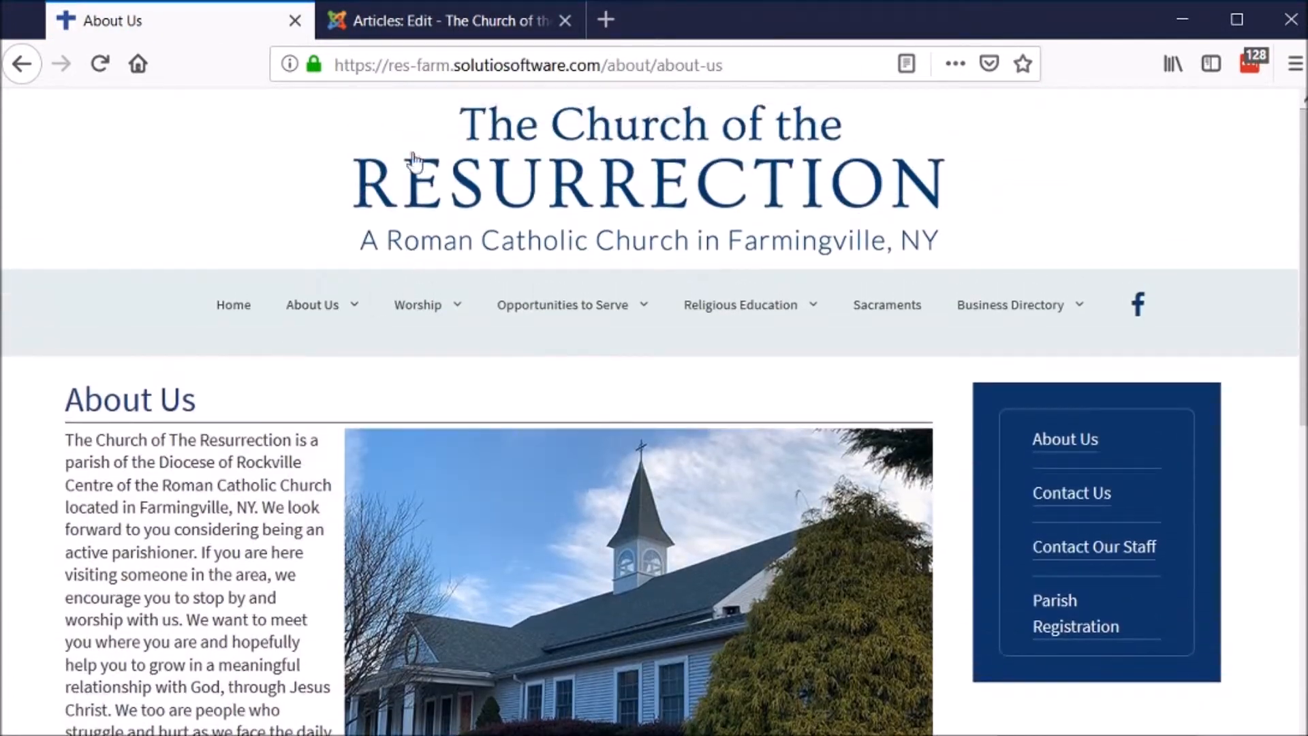
Try to add the rotator1 image from the website images folder straight into the article text.
click(400, 24)
scroll(995, 485, down, 5)
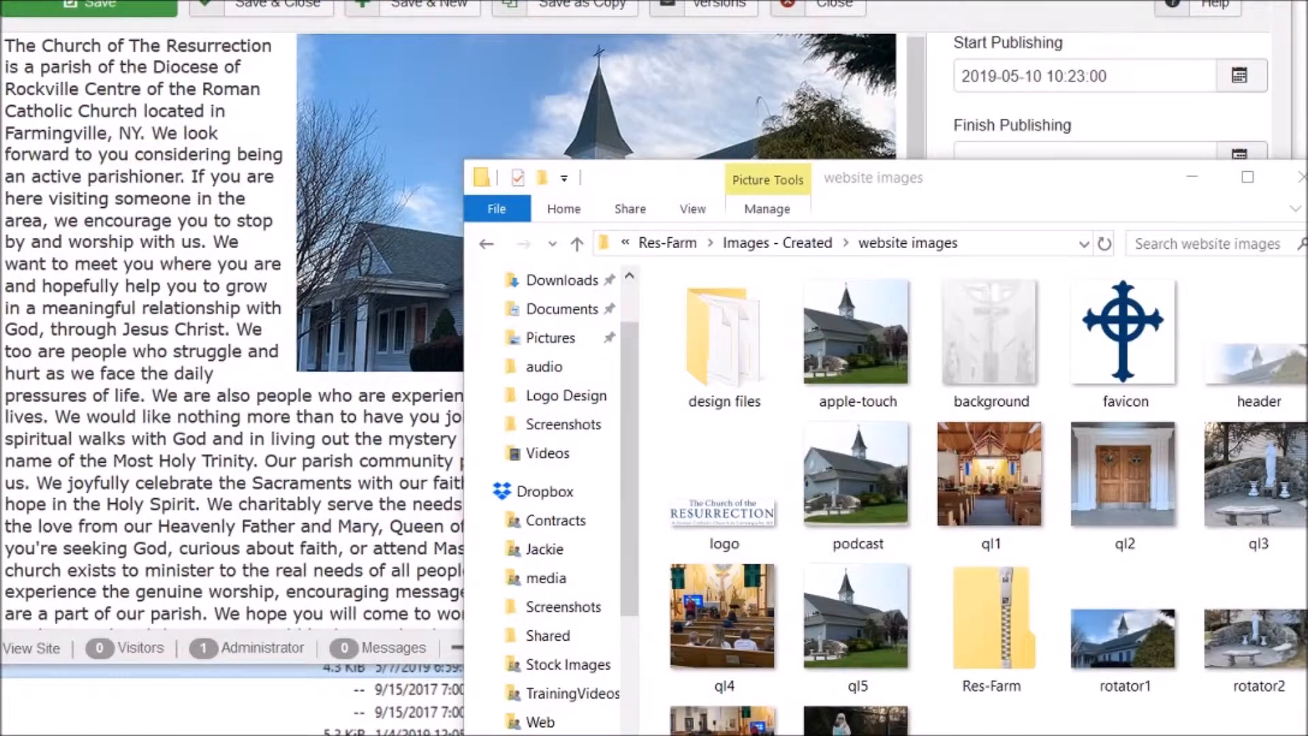
drag(1120, 637, 312, 469)
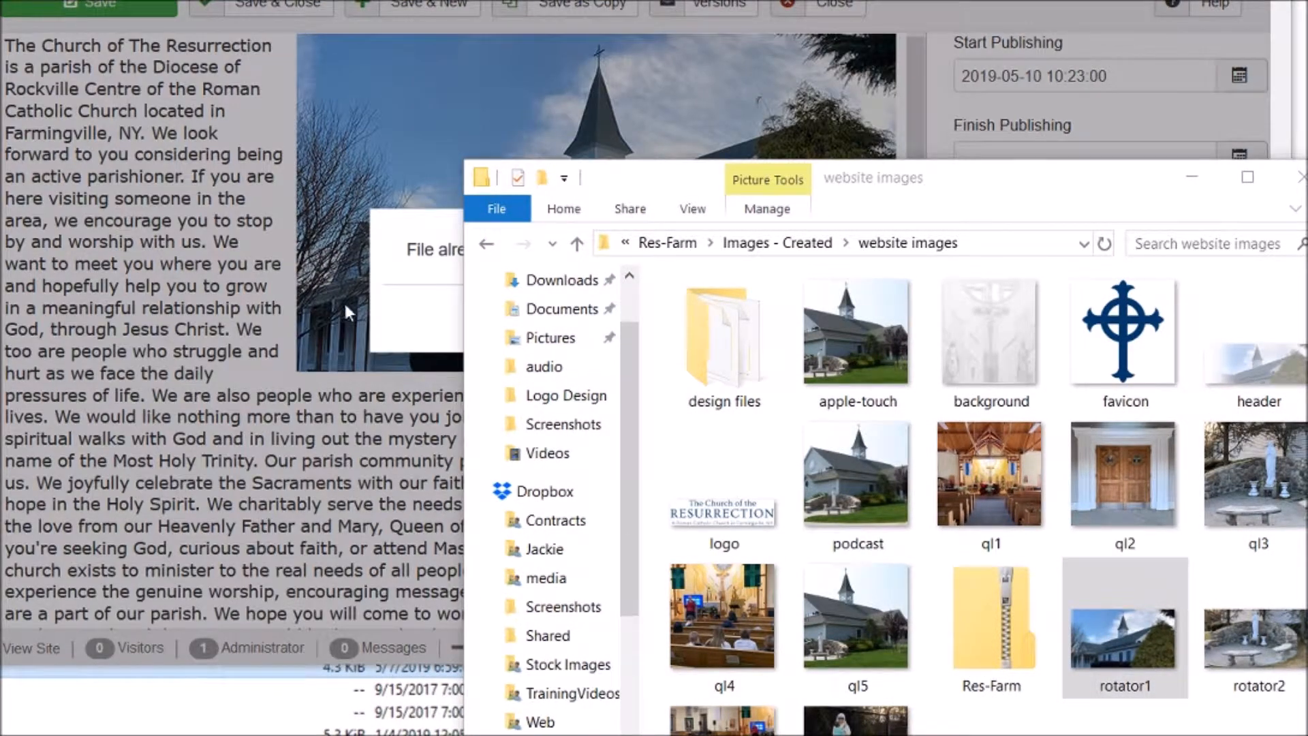
click(379, 282)
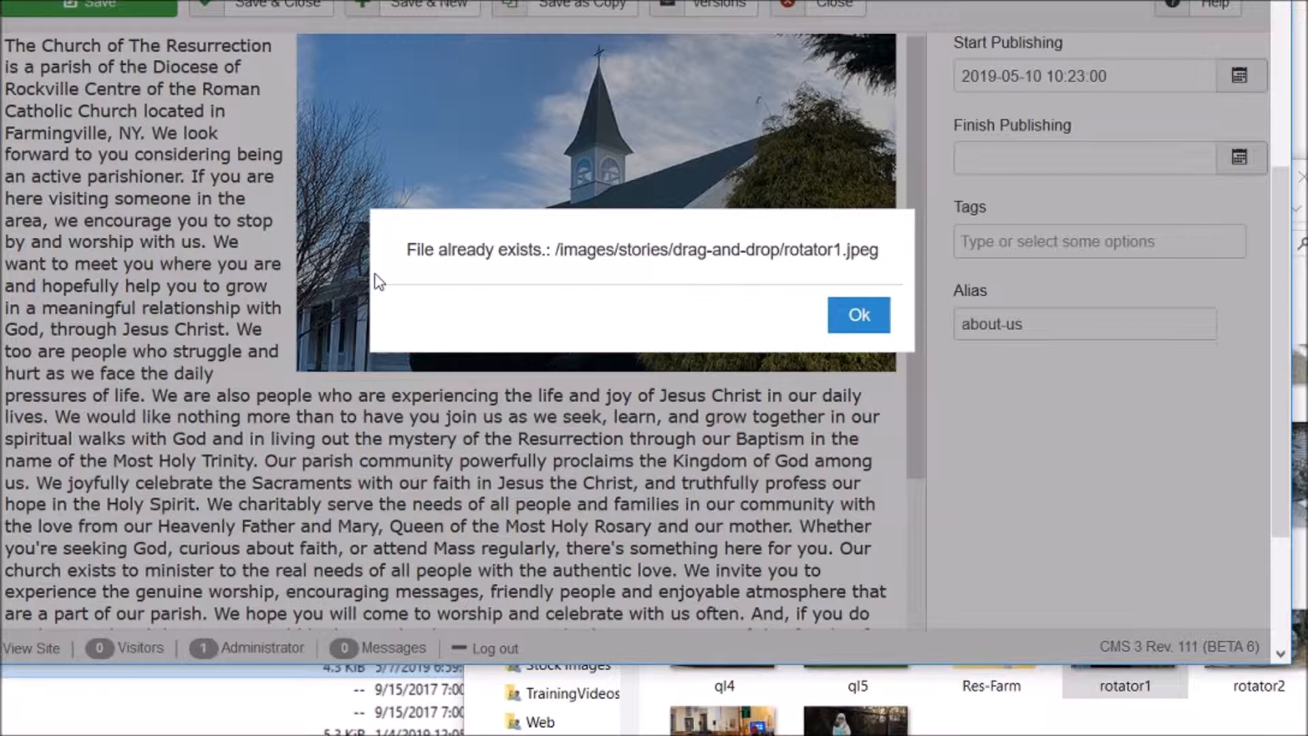
click(859, 316)
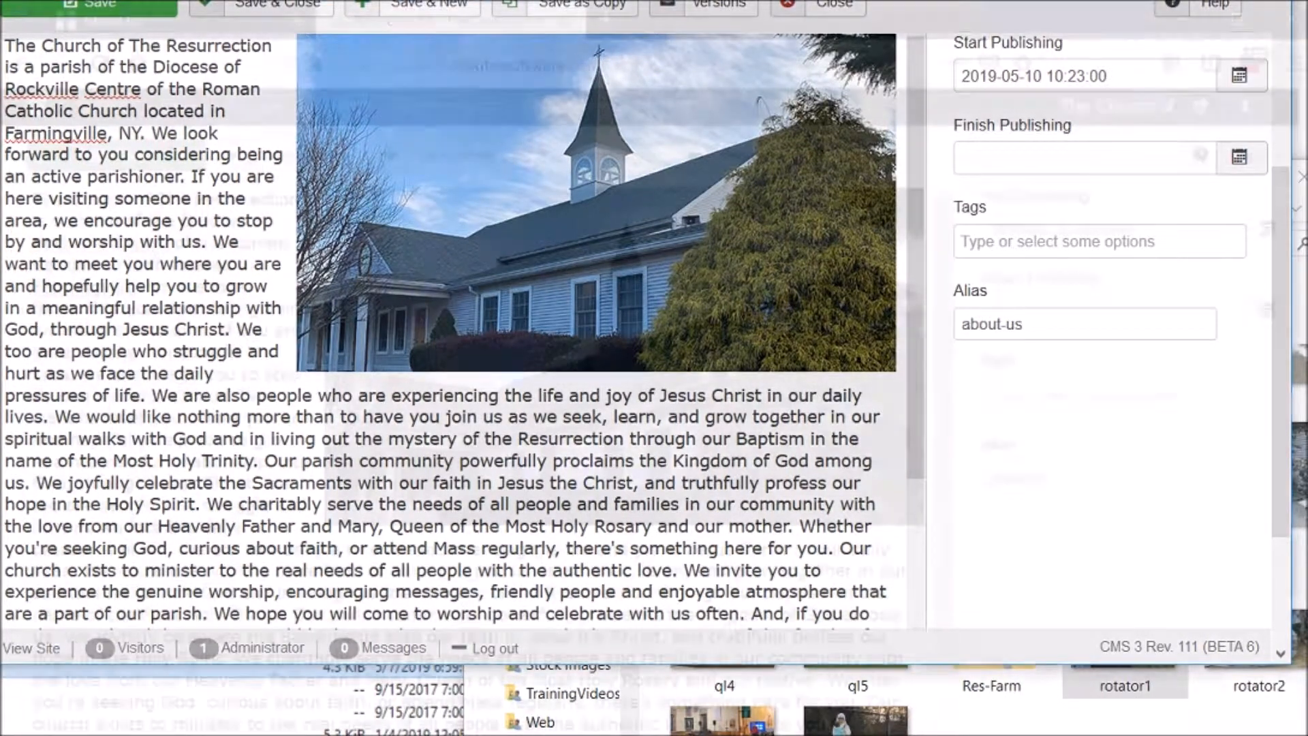
Delete the right-aligned church picture from the About Us article.
scroll(650, 460, up, 3)
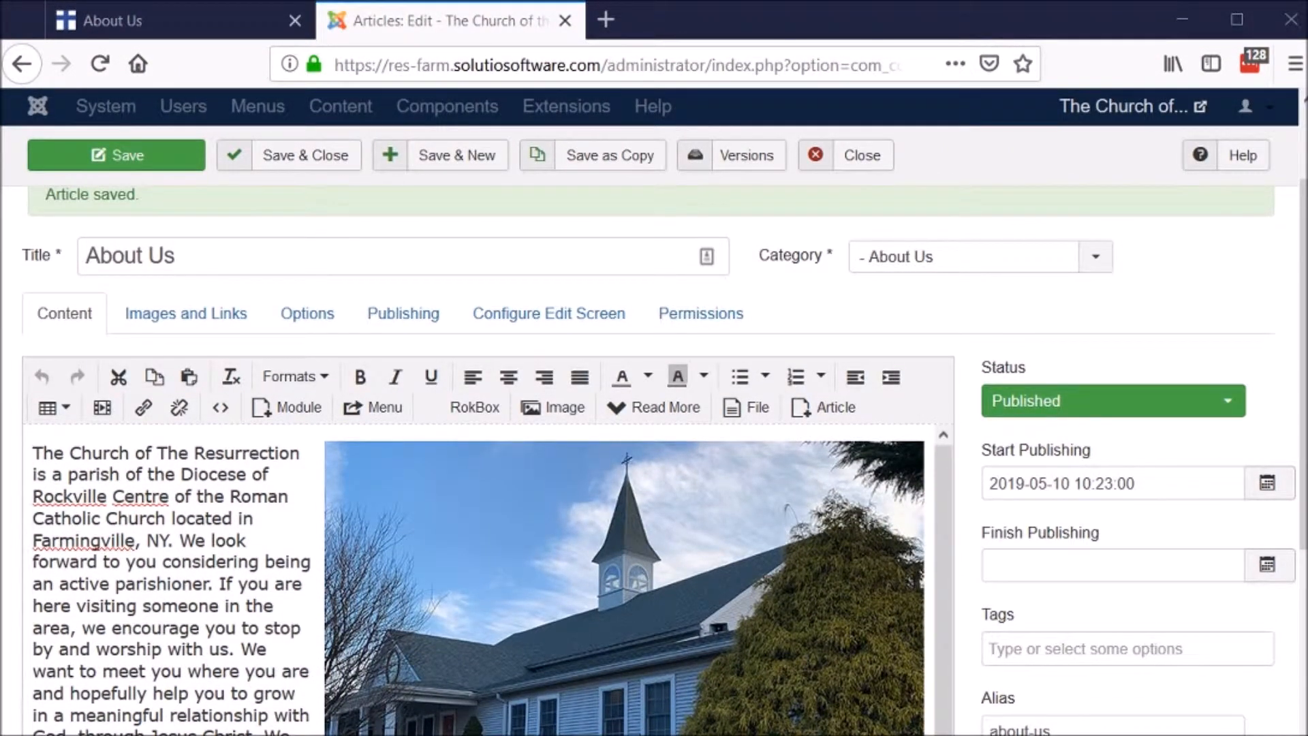
click(657, 636)
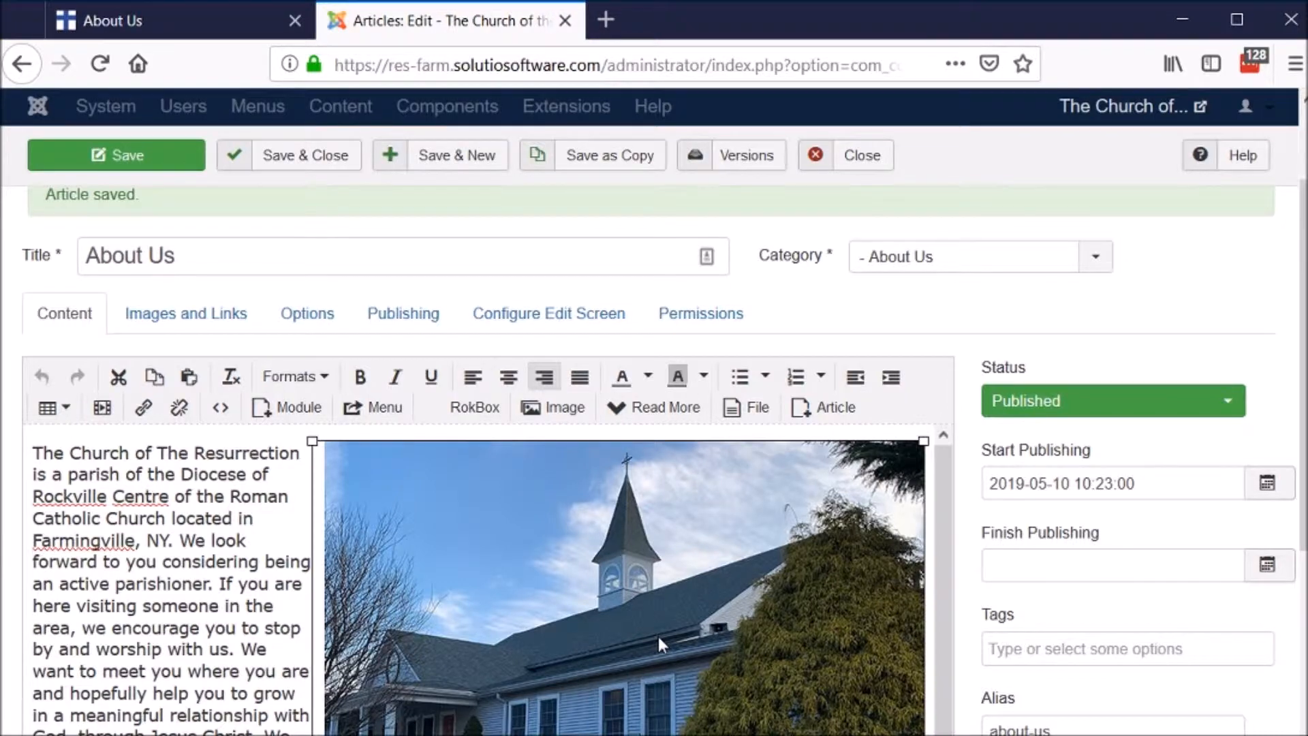
key(Delete)
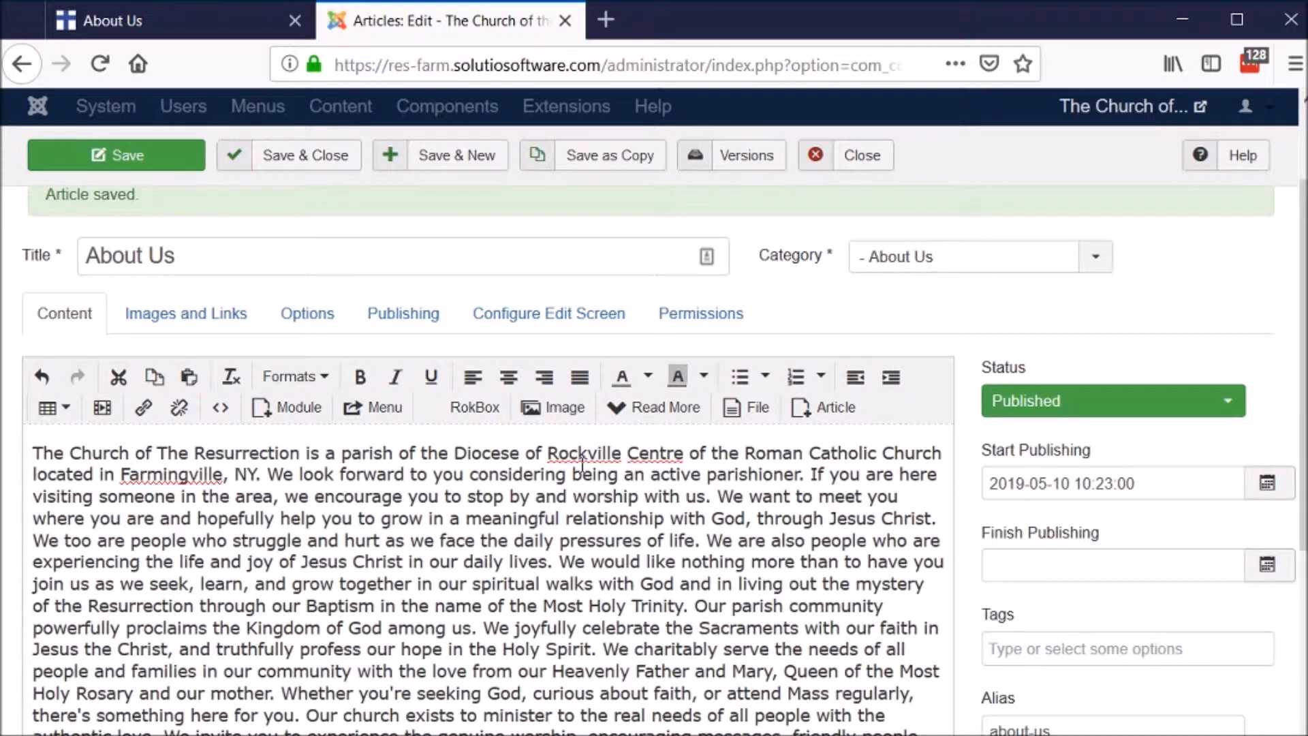
Insert the rotator1 picture from the site's drag-and-drop image folder above the article's first paragraph.
click(568, 411)
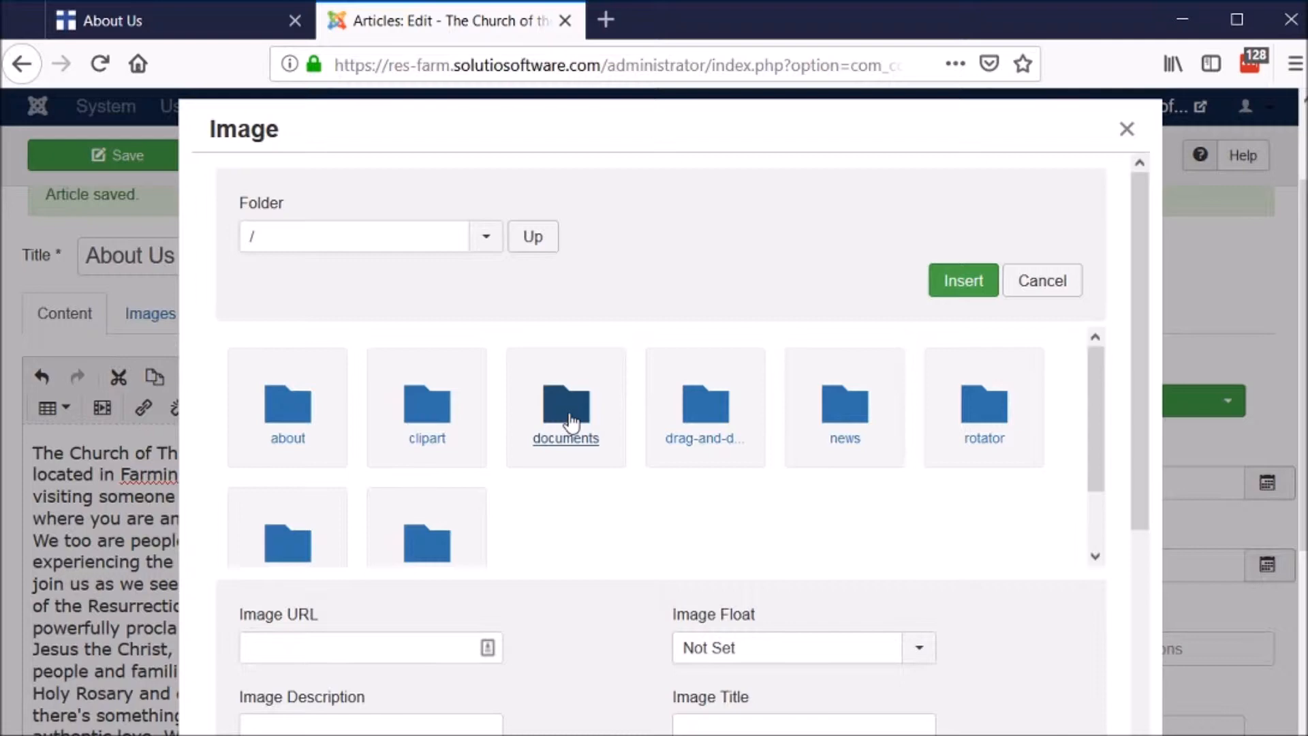
scroll(627, 531, down, 1)
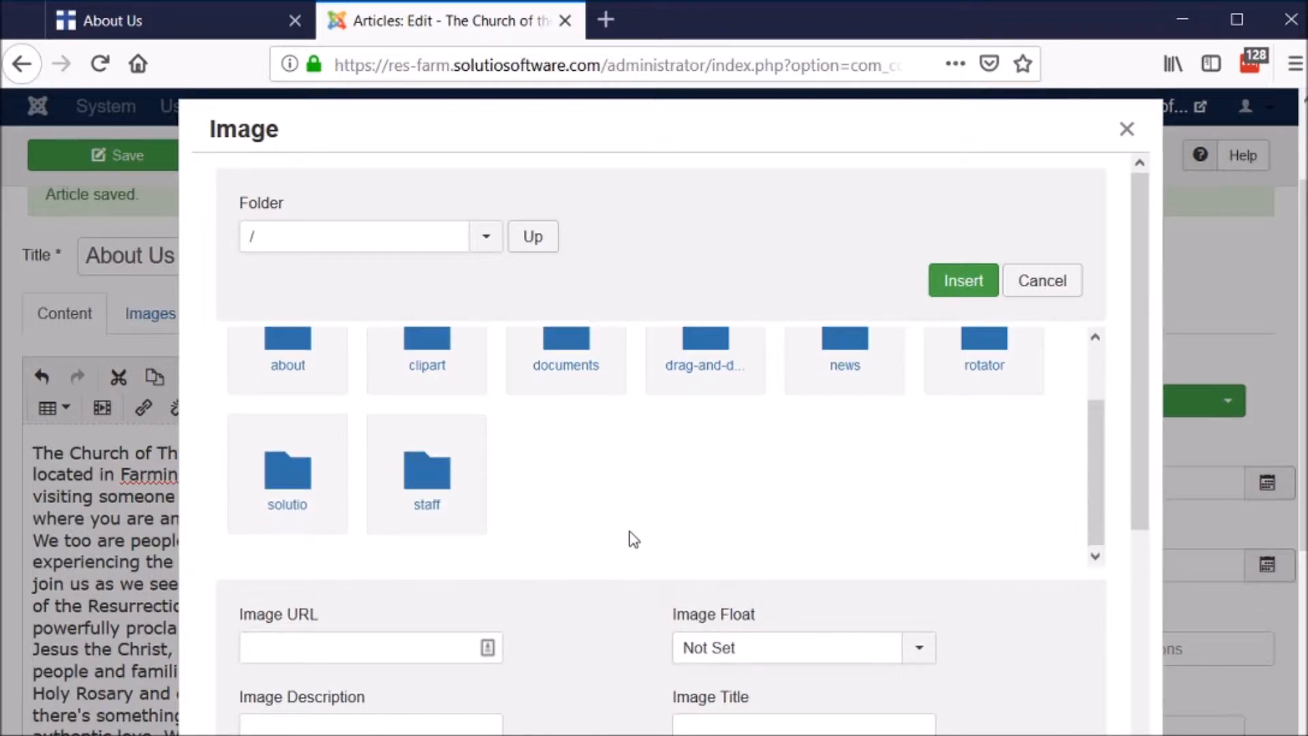
scroll(633, 538, up, 1)
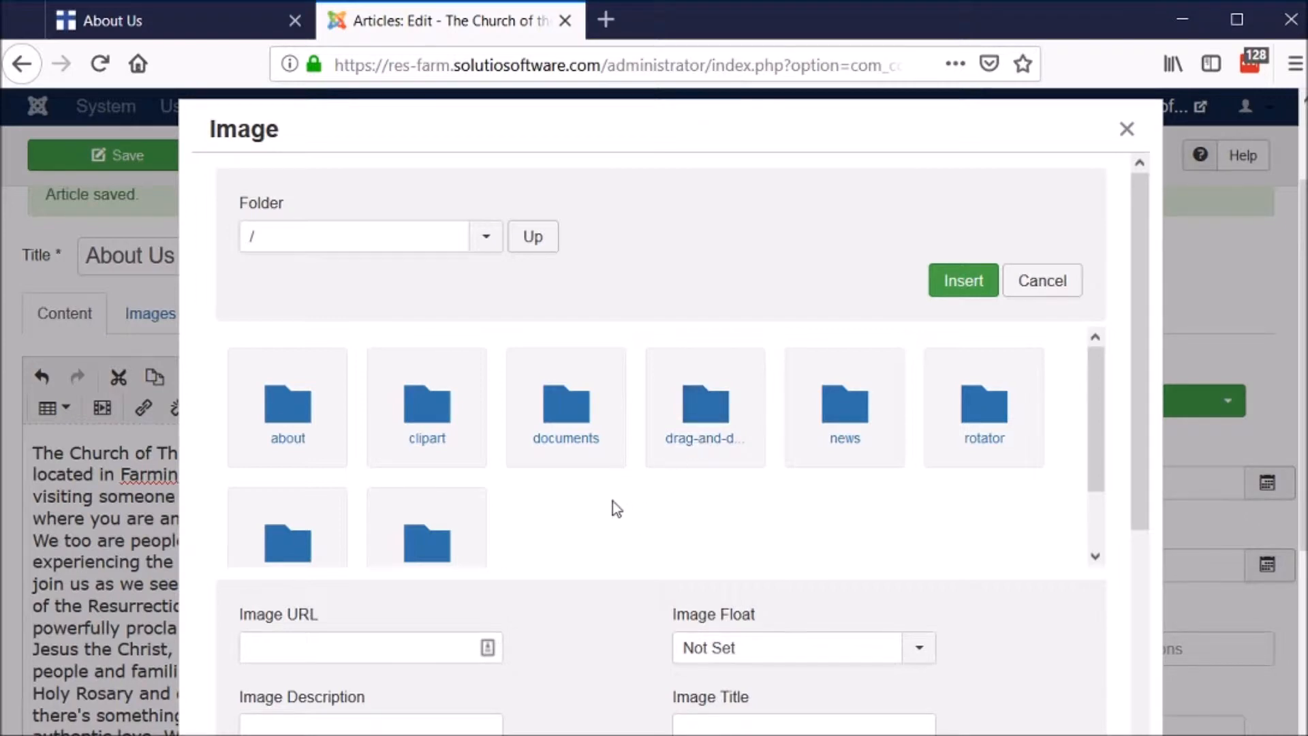
scroll(612, 504, down, 2)
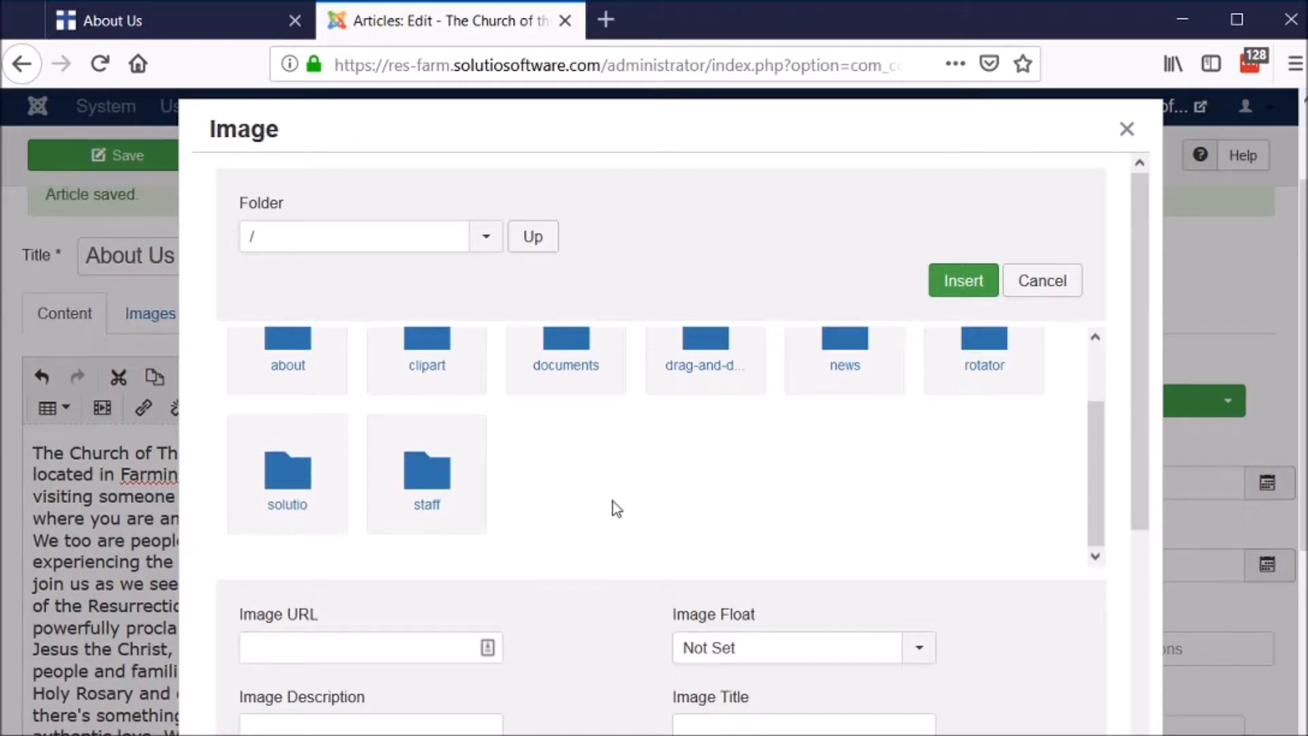
scroll(611, 501, down, 4)
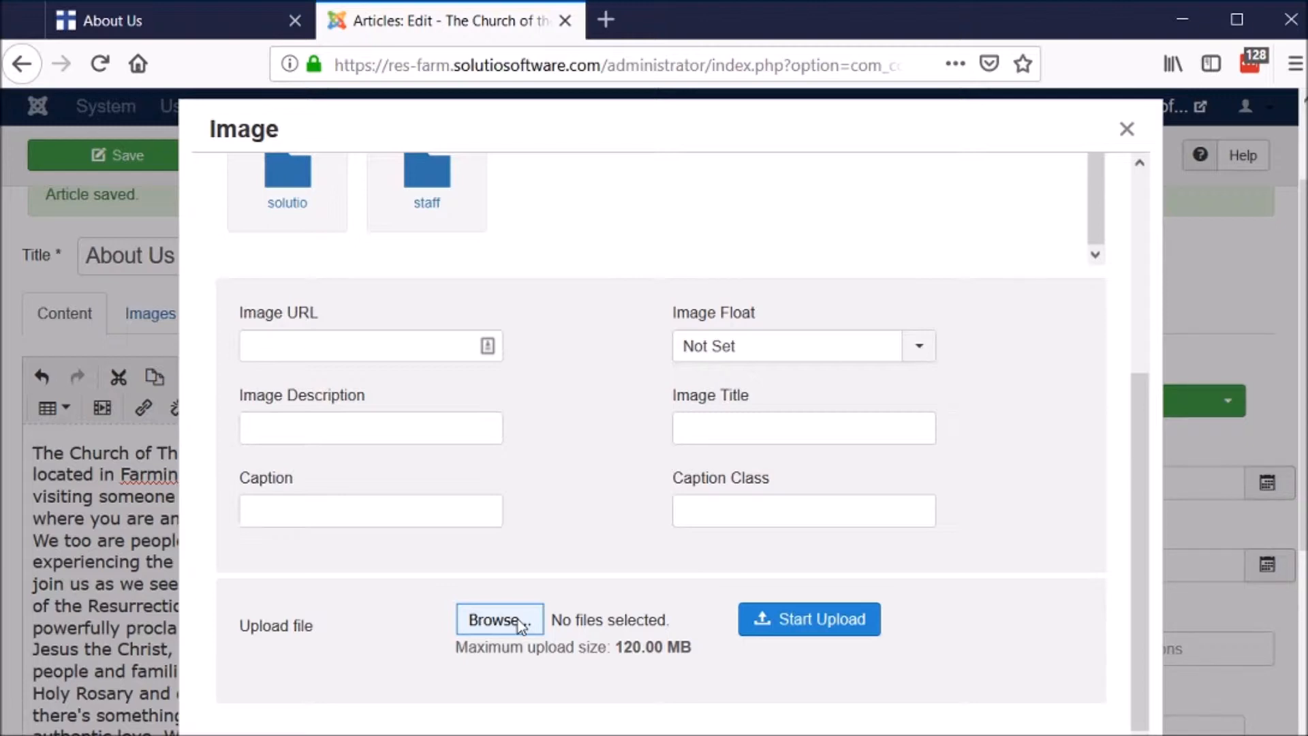
scroll(561, 621, up, 4)
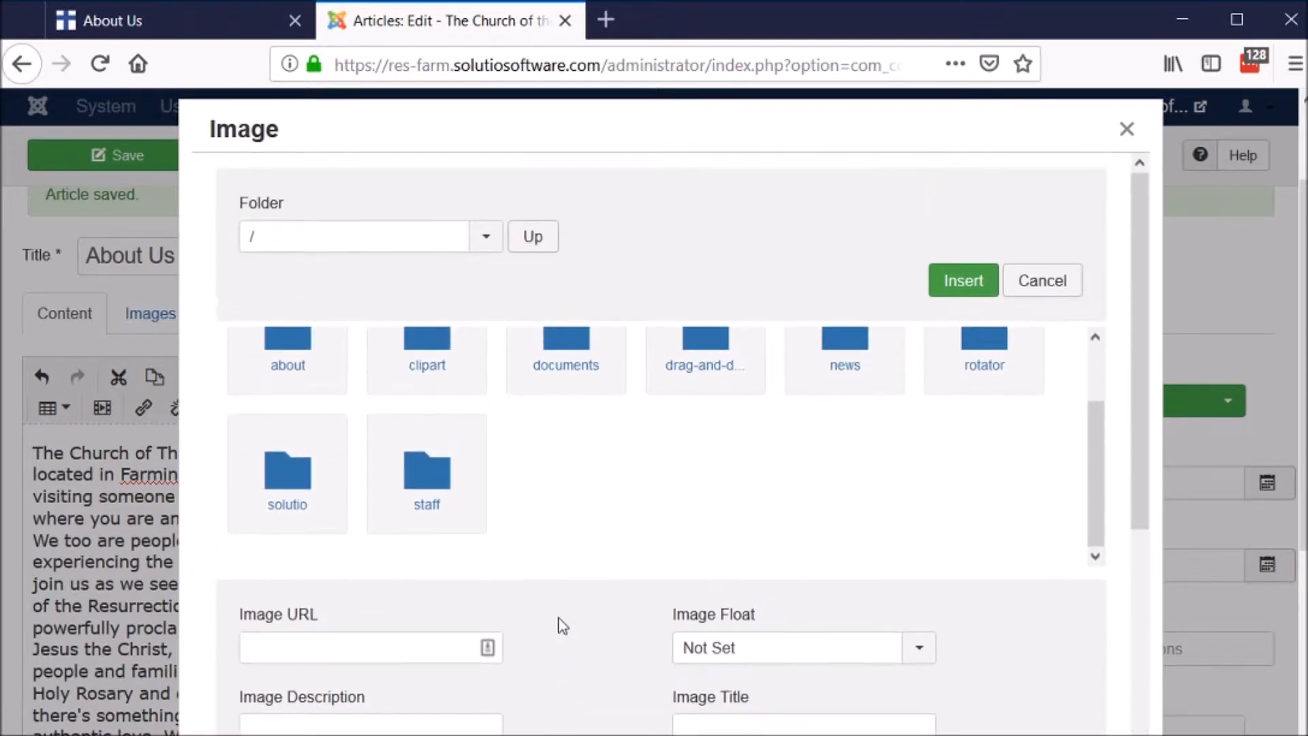
scroll(617, 493, up, 2)
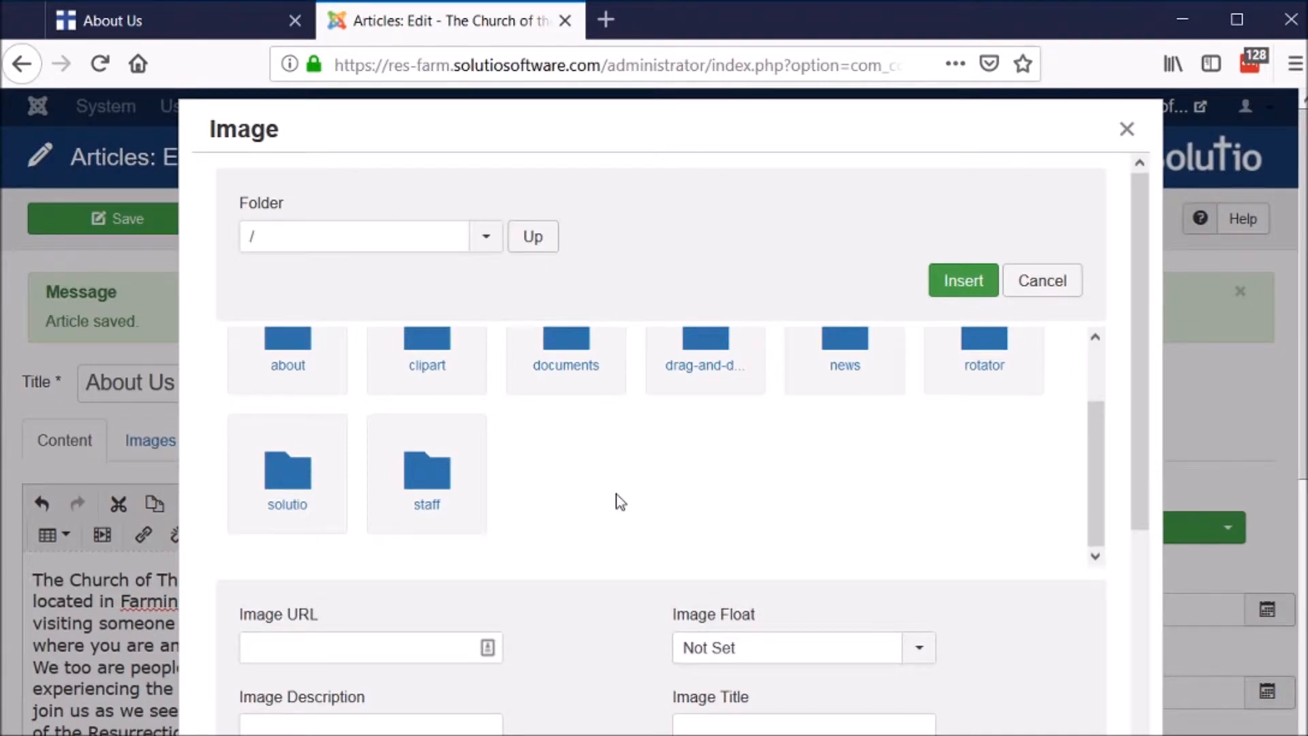
click(705, 360)
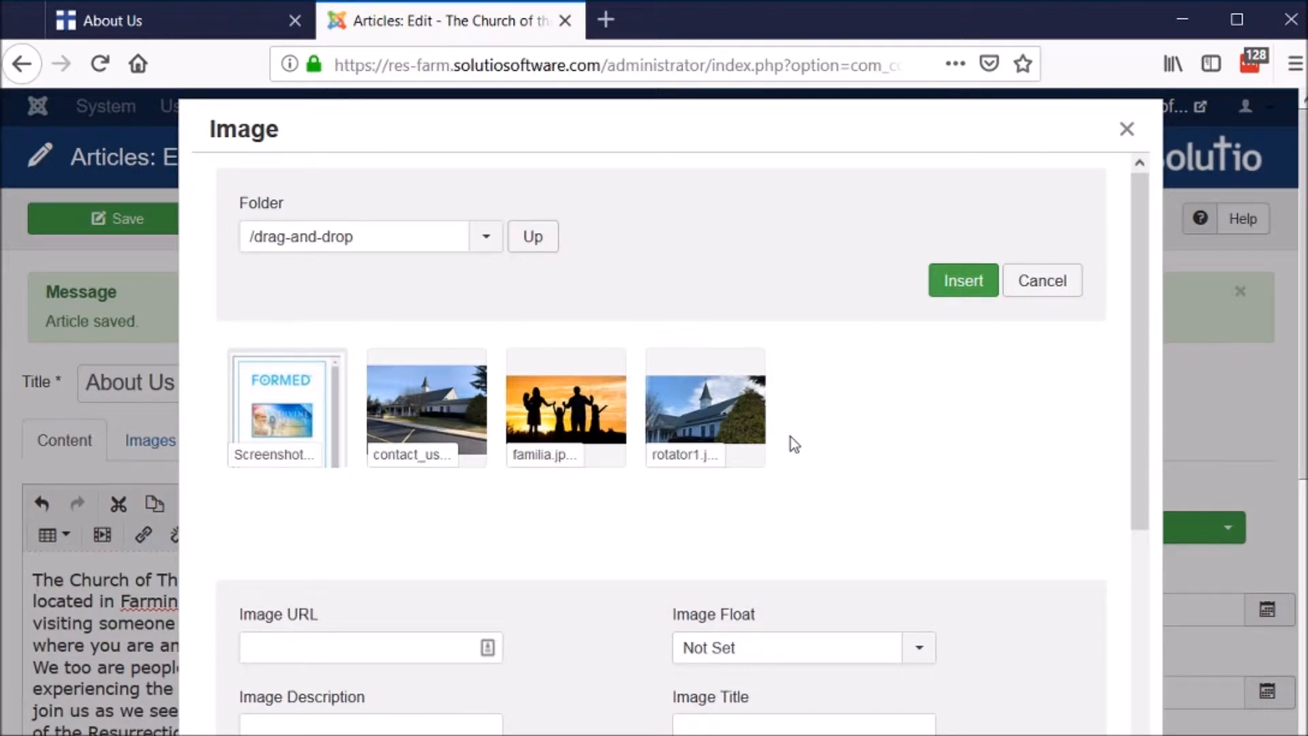
click(709, 429)
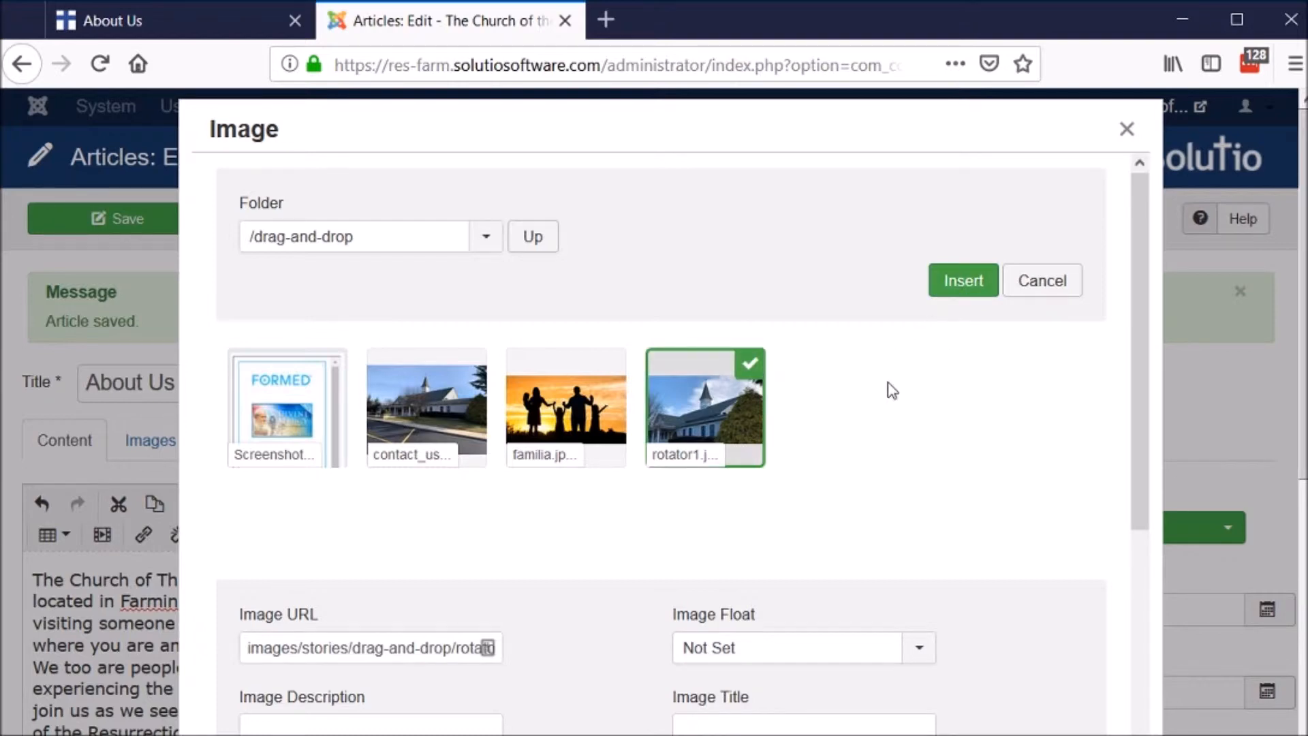
click(963, 281)
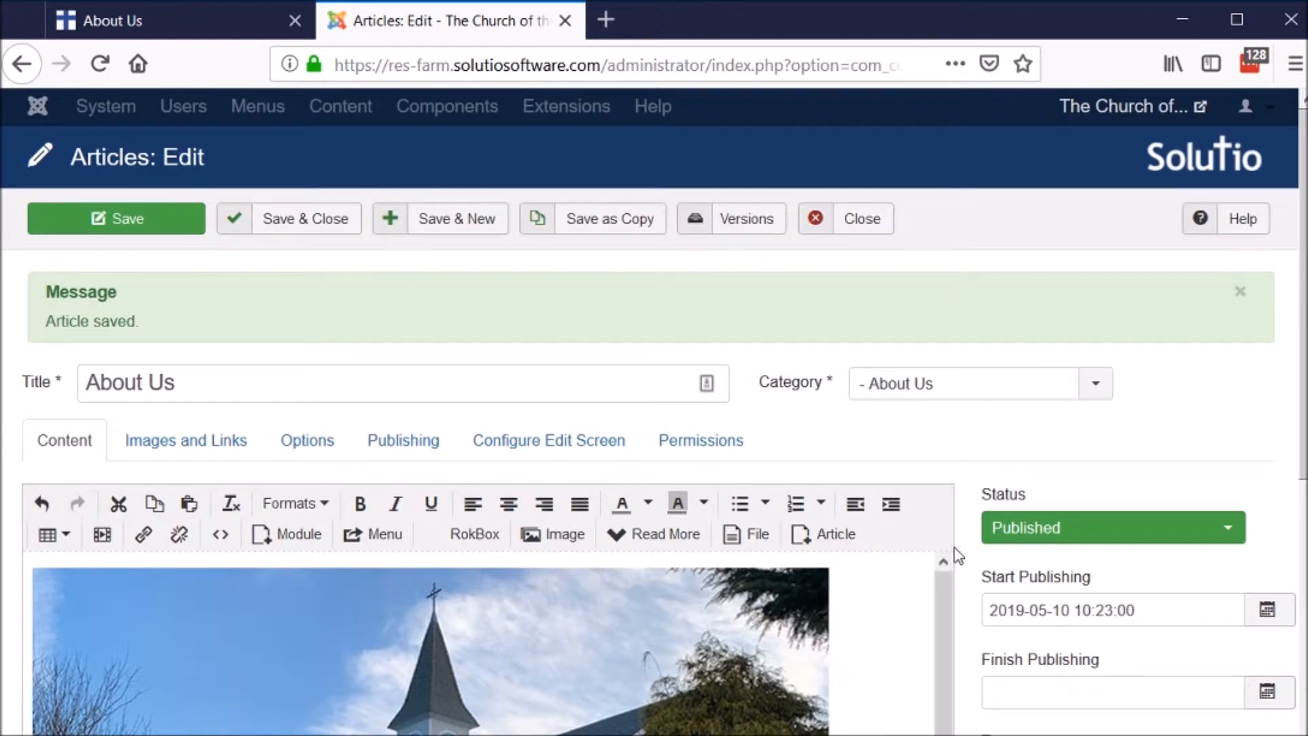
Centre the inserted church picture above the text and save the article.
scroll(954, 558, down, 2)
scroll(965, 569, down, 3)
scroll(965, 569, up, 2)
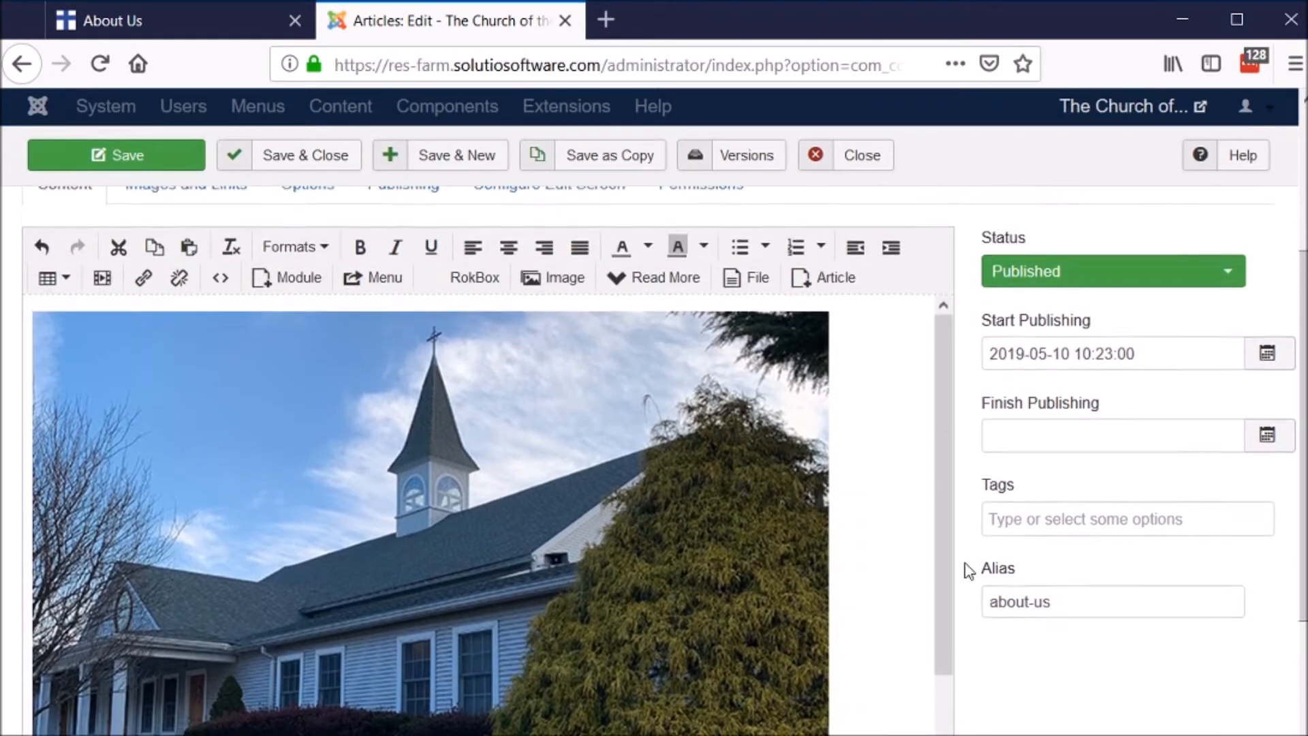
click(495, 552)
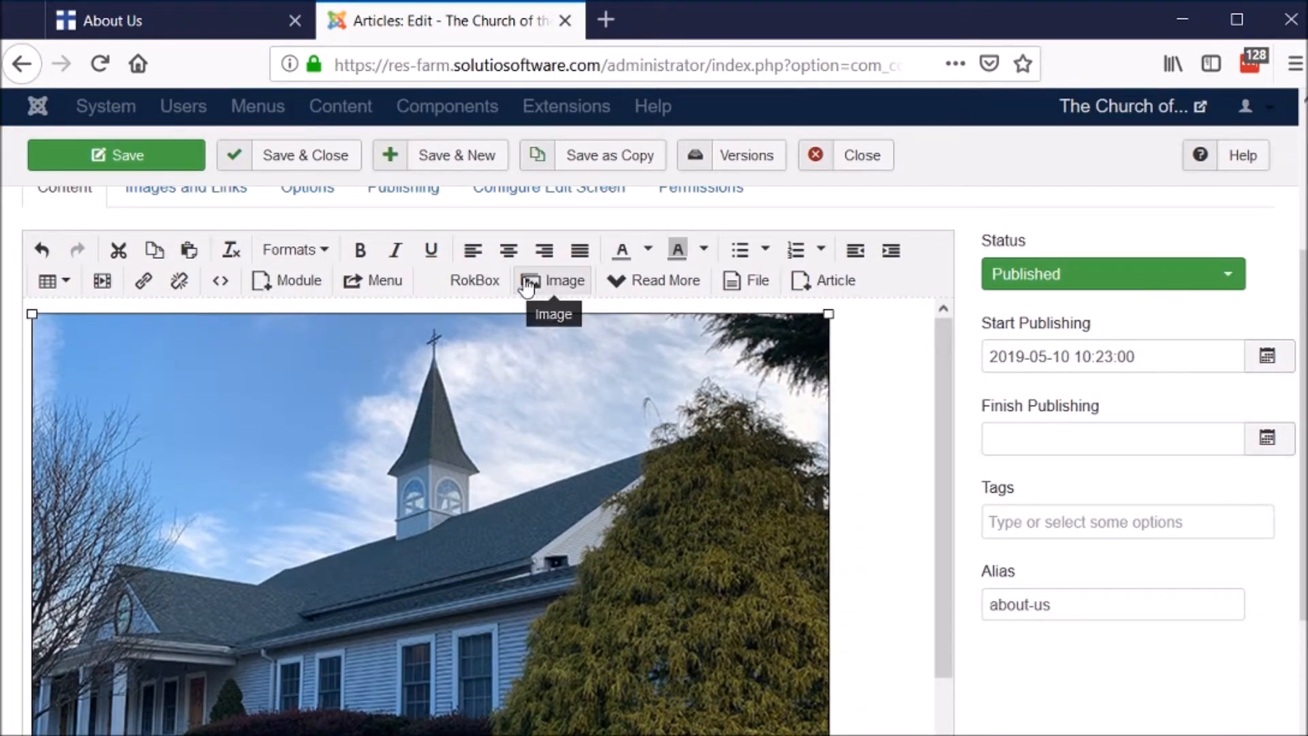
click(508, 251)
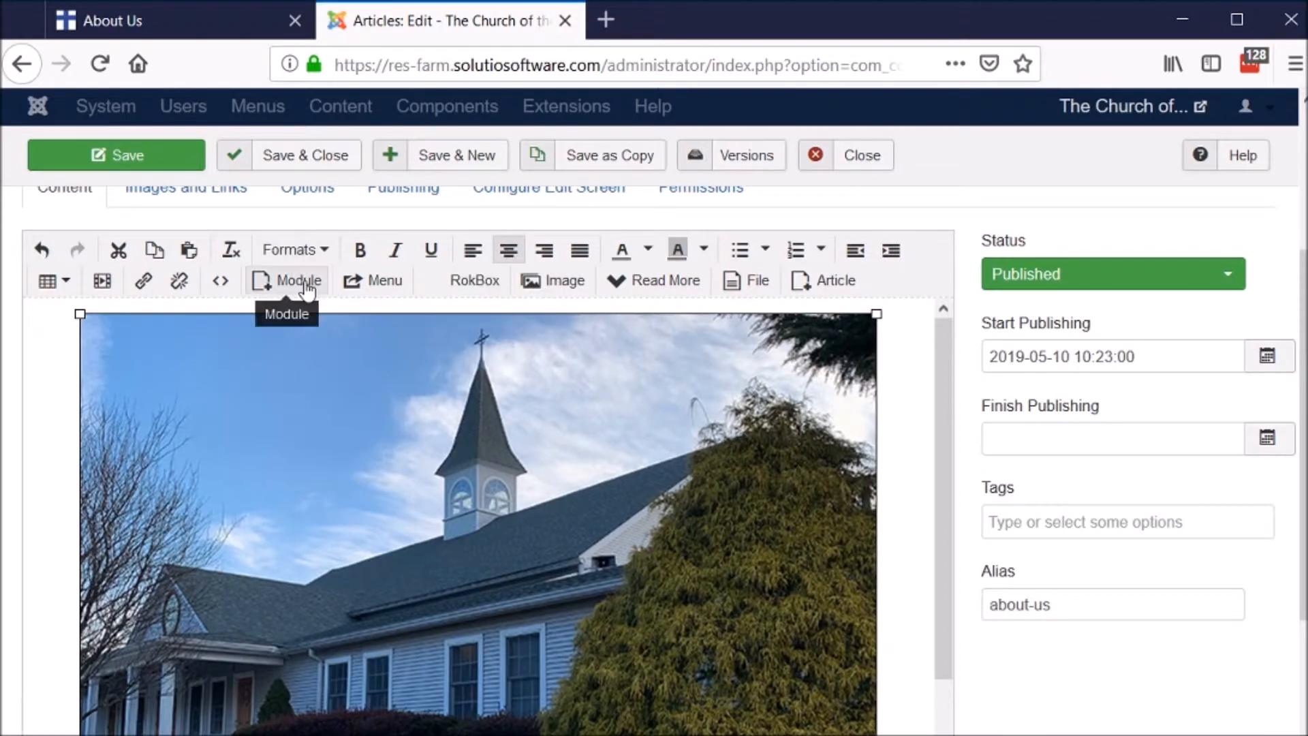
click(196, 168)
Reload the public About Us page and check the church picture's placement above the text.
click(180, 28)
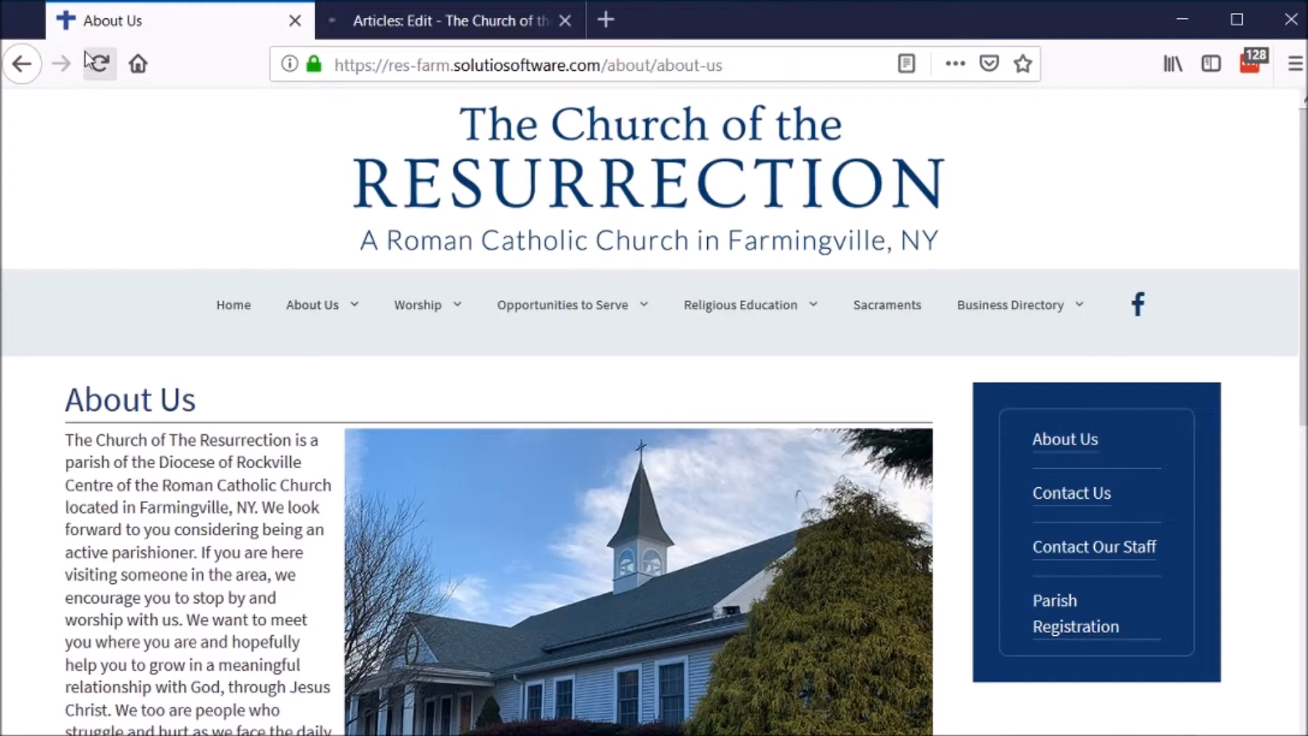
click(100, 65)
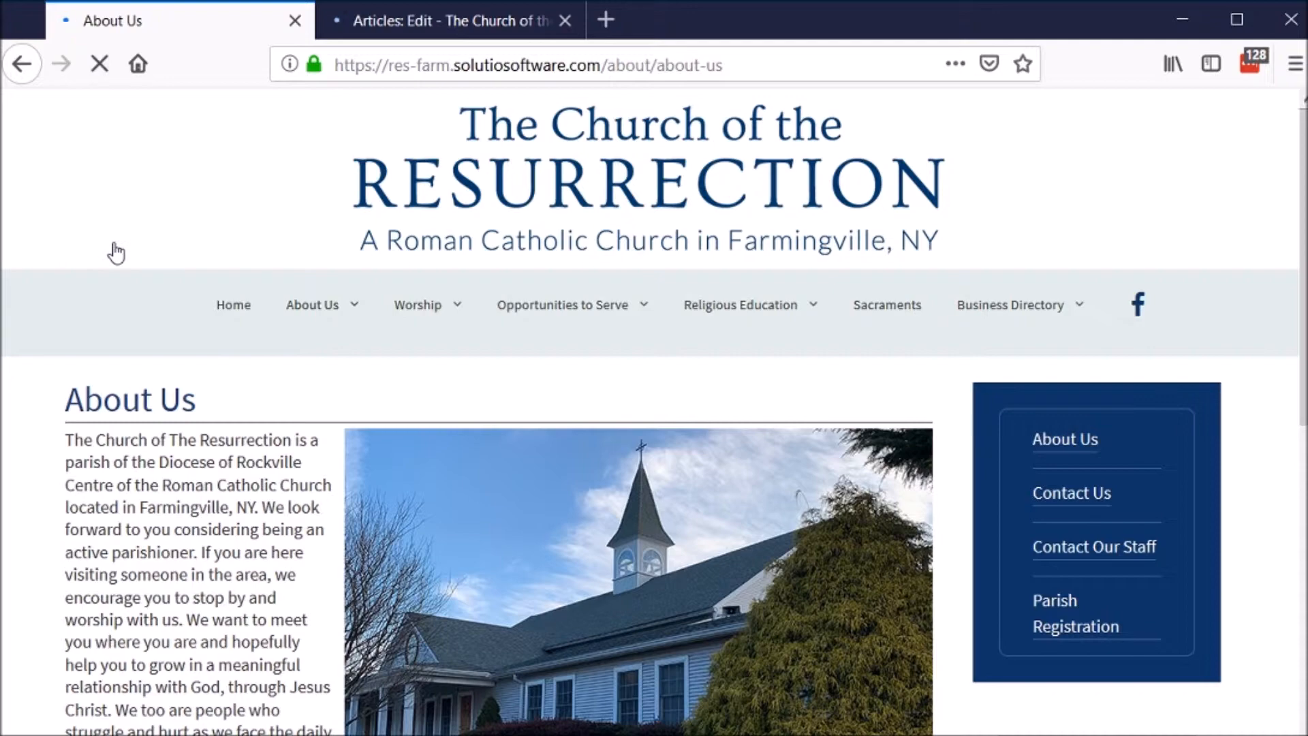
scroll(134, 282, down, 5)
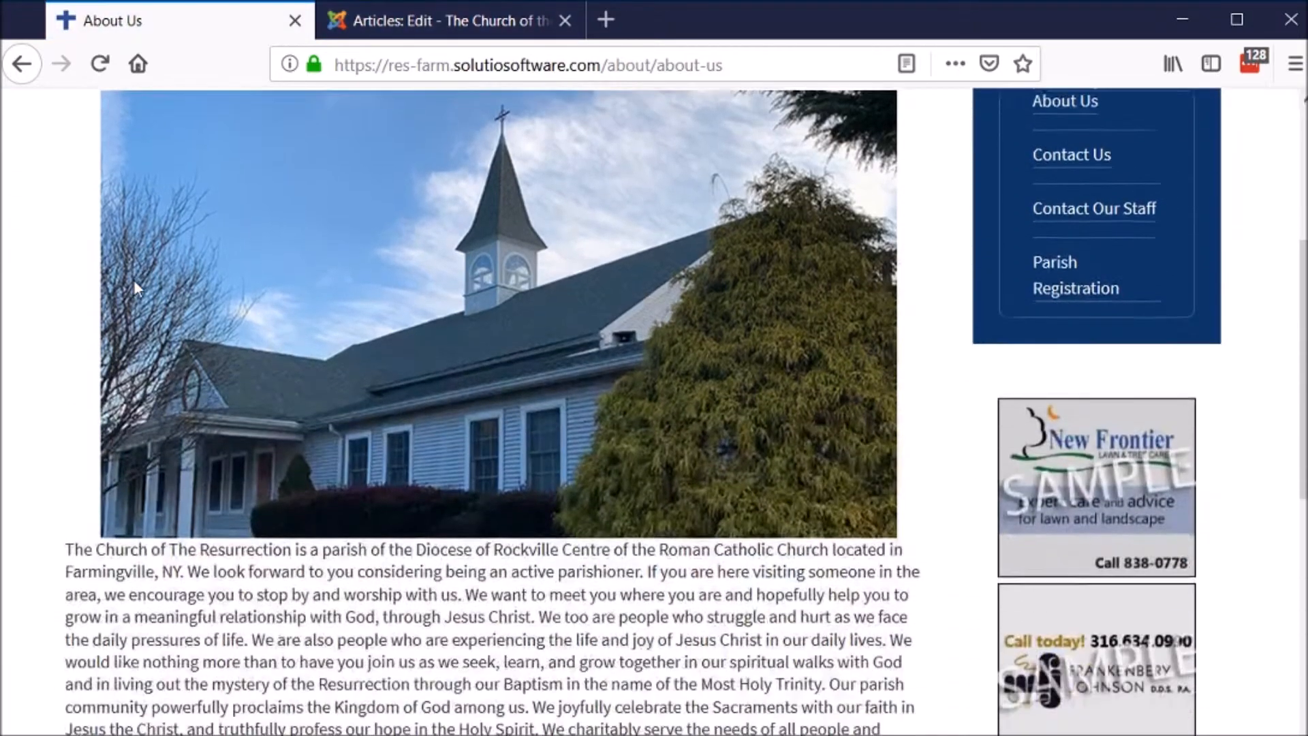
scroll(134, 279, up, 4)
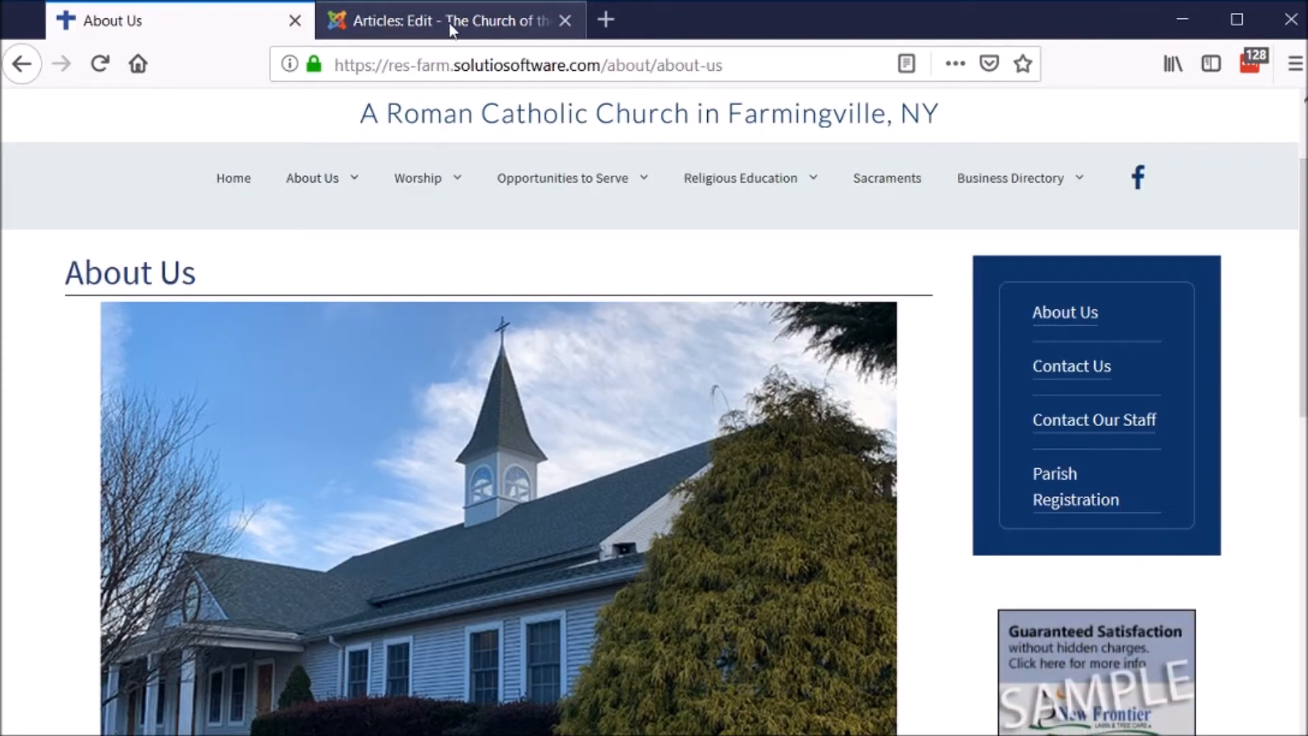
click(451, 30)
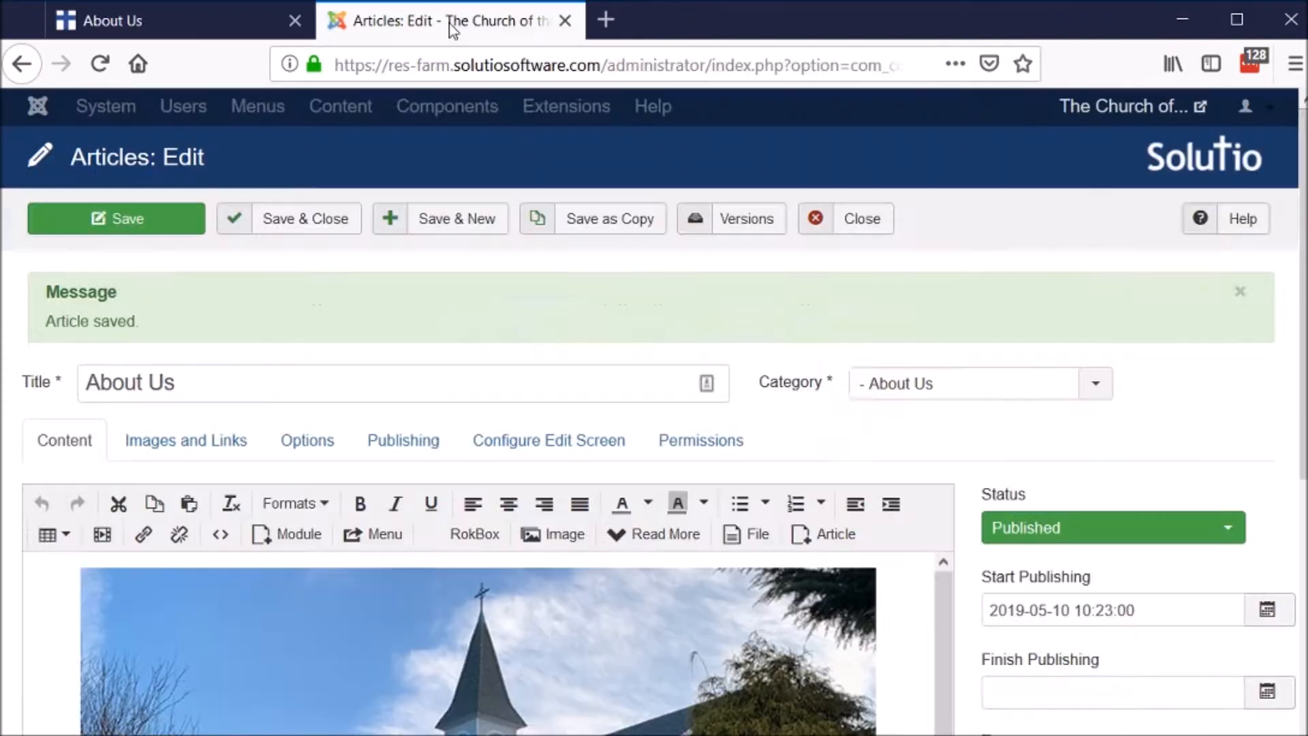
scroll(980, 434, down, 5)
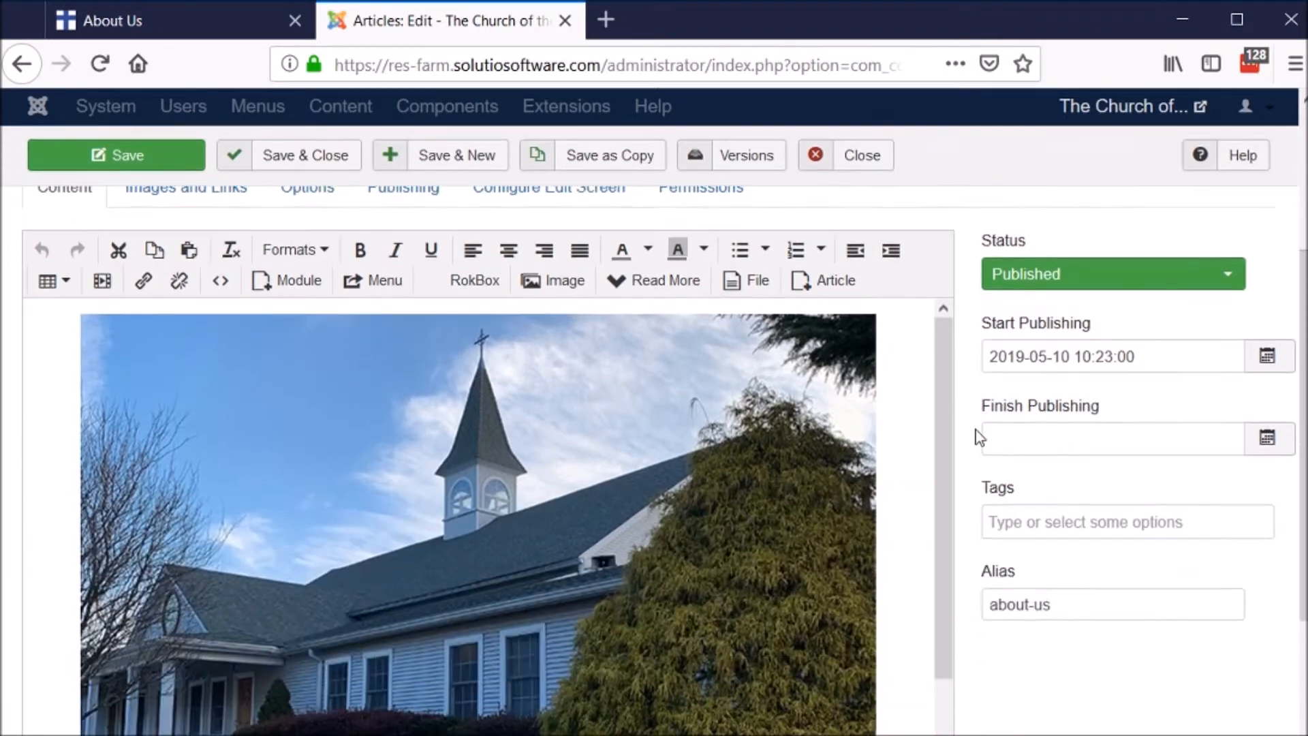
scroll(978, 436, up, 2)
scroll(976, 435, up, 4)
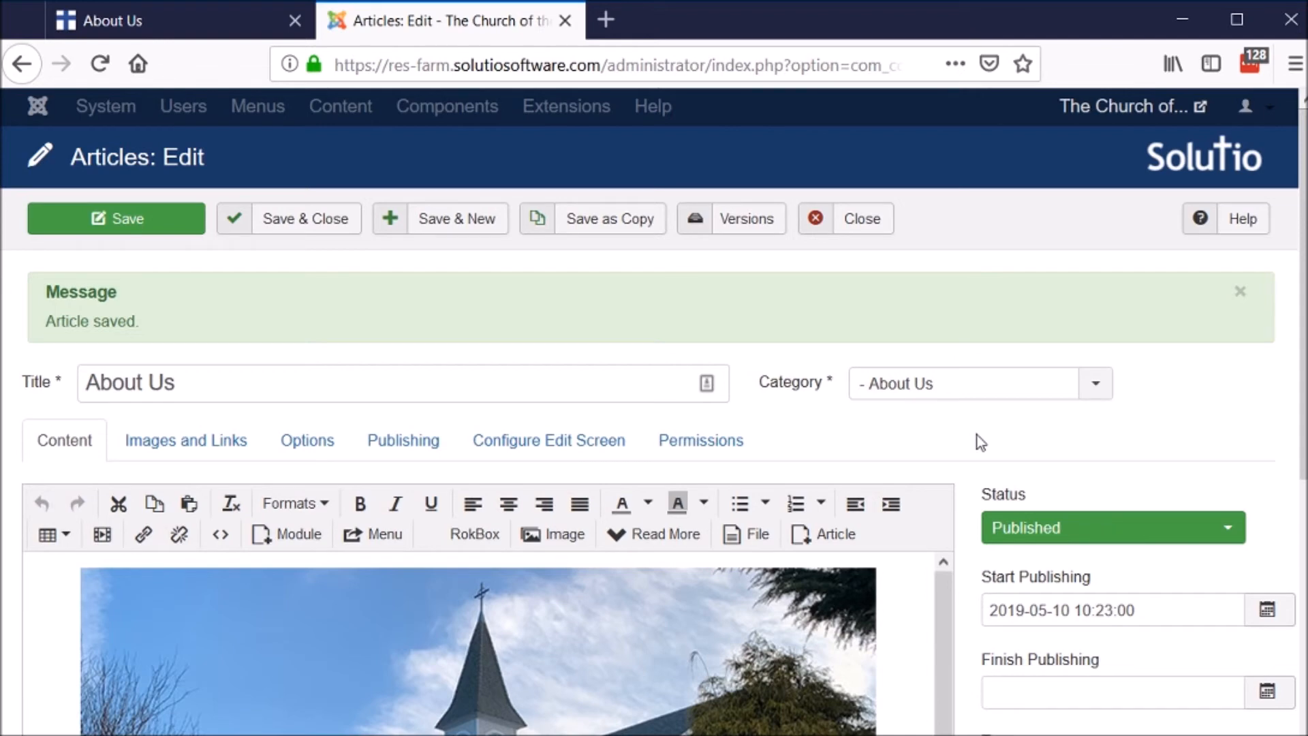
click(232, 35)
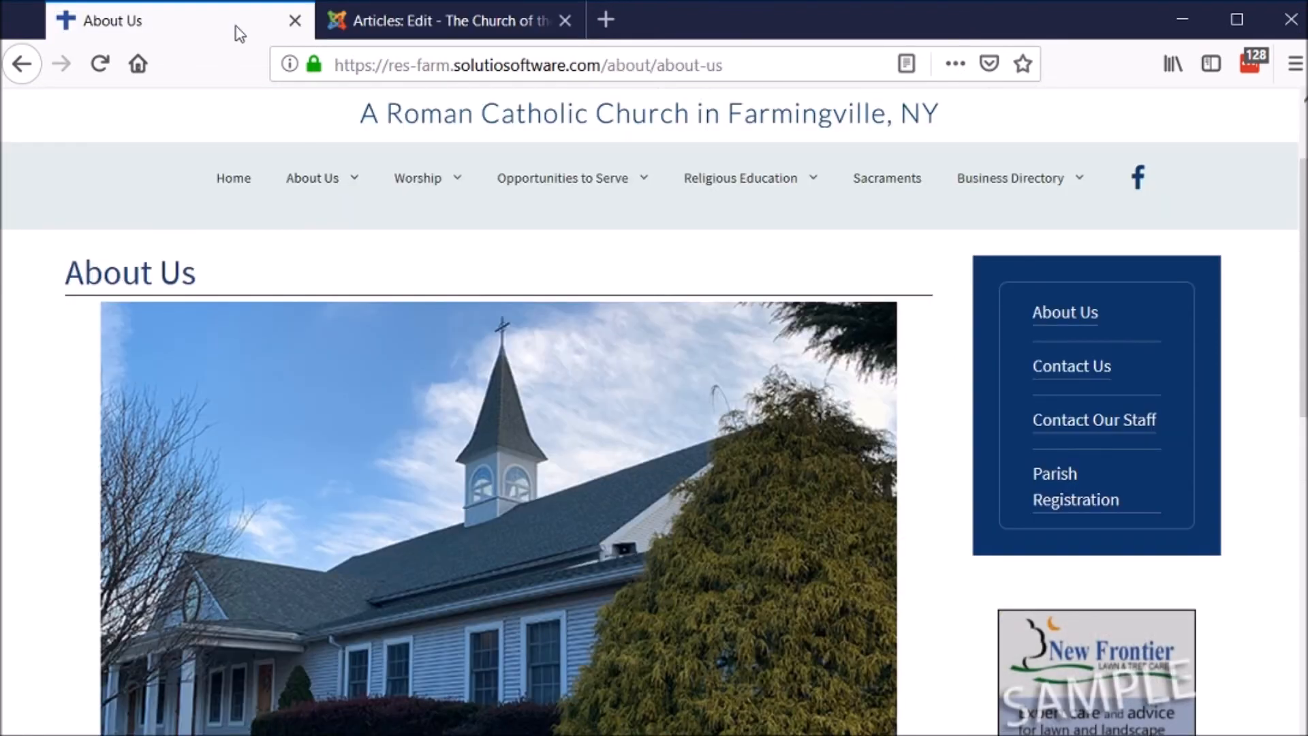